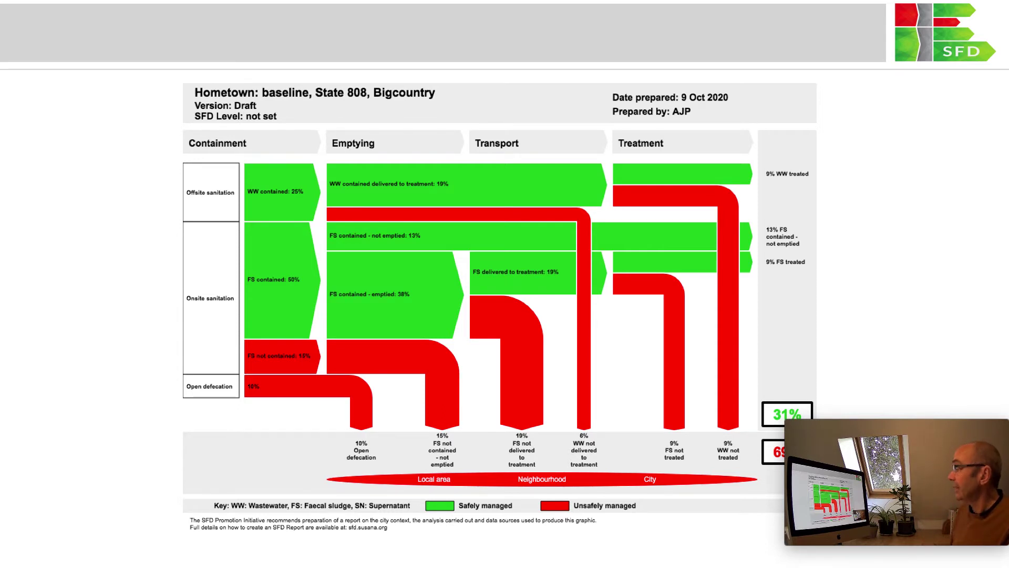
- Advance from the baseline slide to the scenario 1: yr 0-3 diagram and end the slideshow
{"action": "key", "text": "Right"}
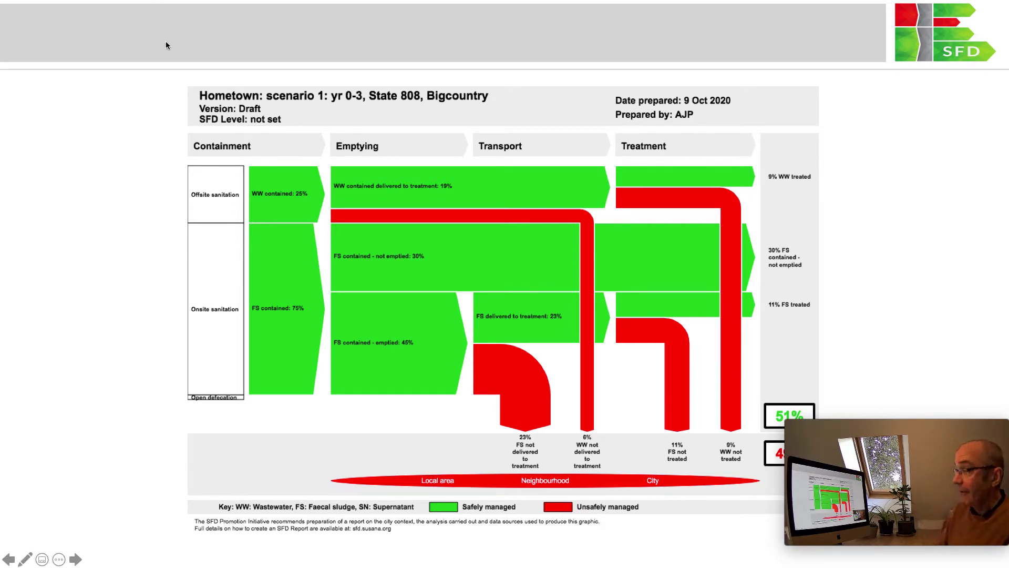
{"action": "key", "text": "Escape"}
- Hide PowerPoint, open the SFD Graphic Generator page in Firefox and pick Hometown baseline_sfd_system_data.json
{"action": "key", "text": "super+m"}
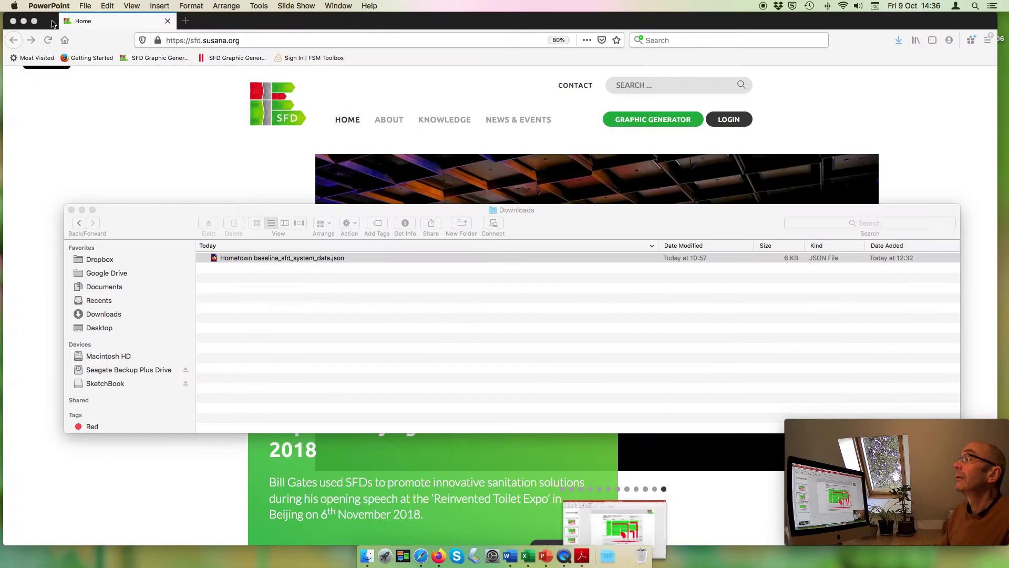
{"action": "left_click", "coordinate": [146, 142]}
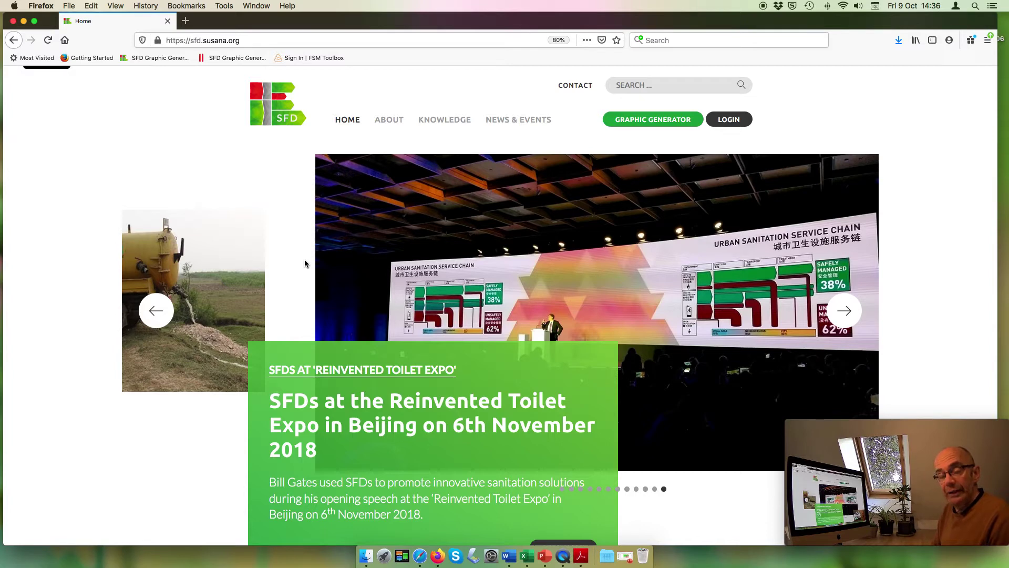
{"action": "left_click", "coordinate": [651, 120]}
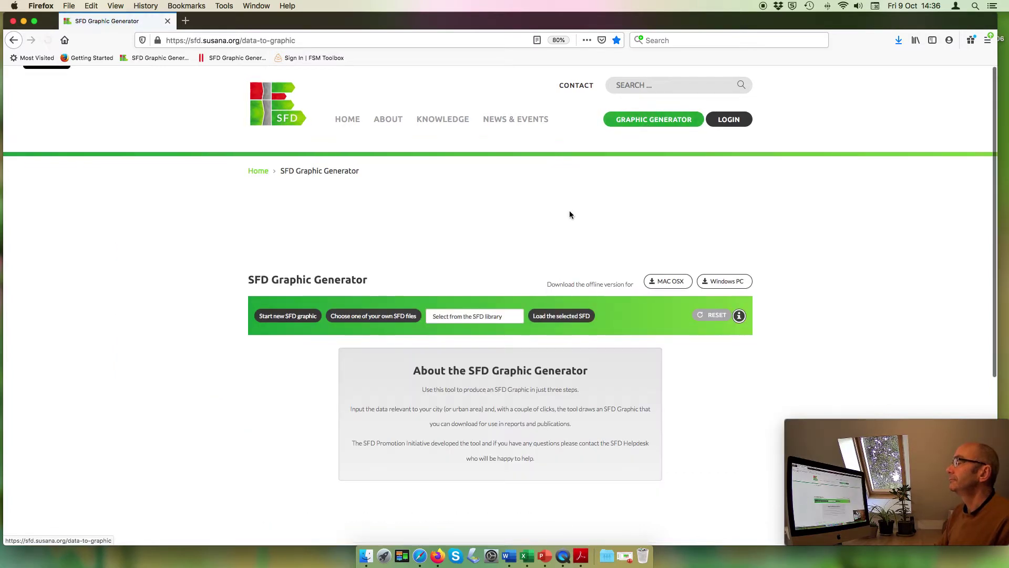
{"action": "left_click", "coordinate": [387, 318]}
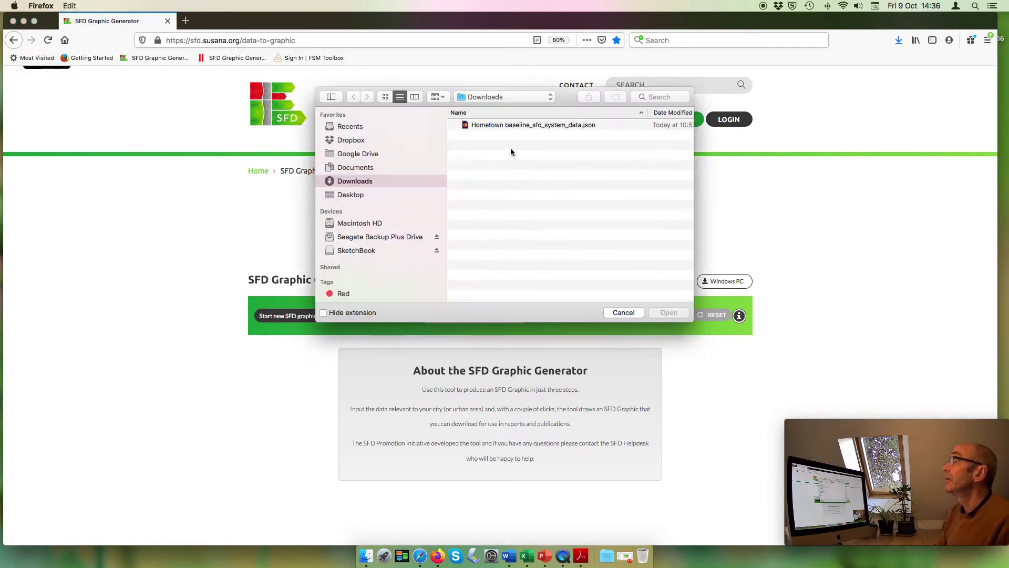
{"action": "left_click", "coordinate": [509, 125]}
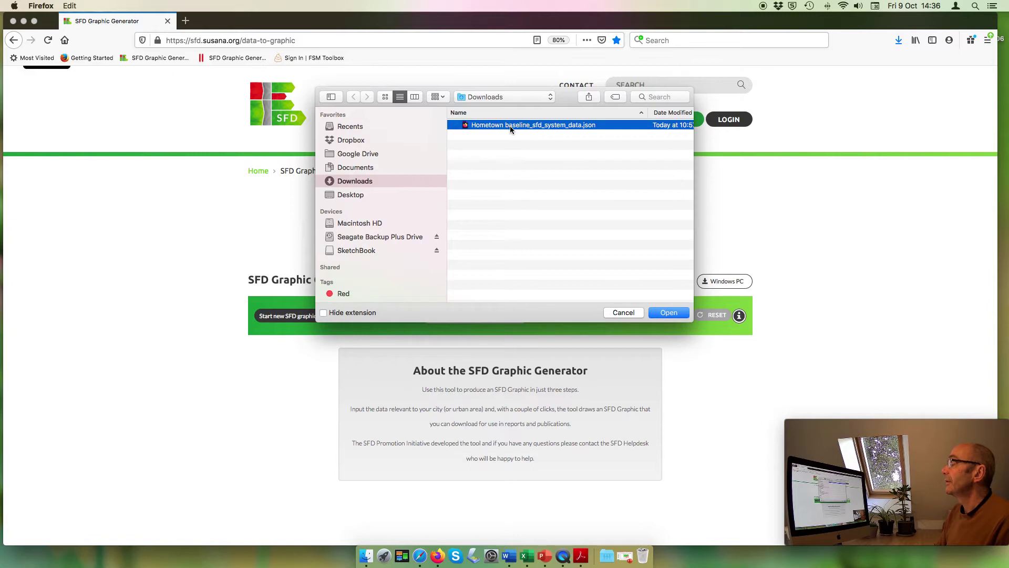
- Load Hometown baseline_sfd_system_data.json and review the filled-in Step One form and selection grid
{"action": "left_click", "coordinate": [678, 315]}
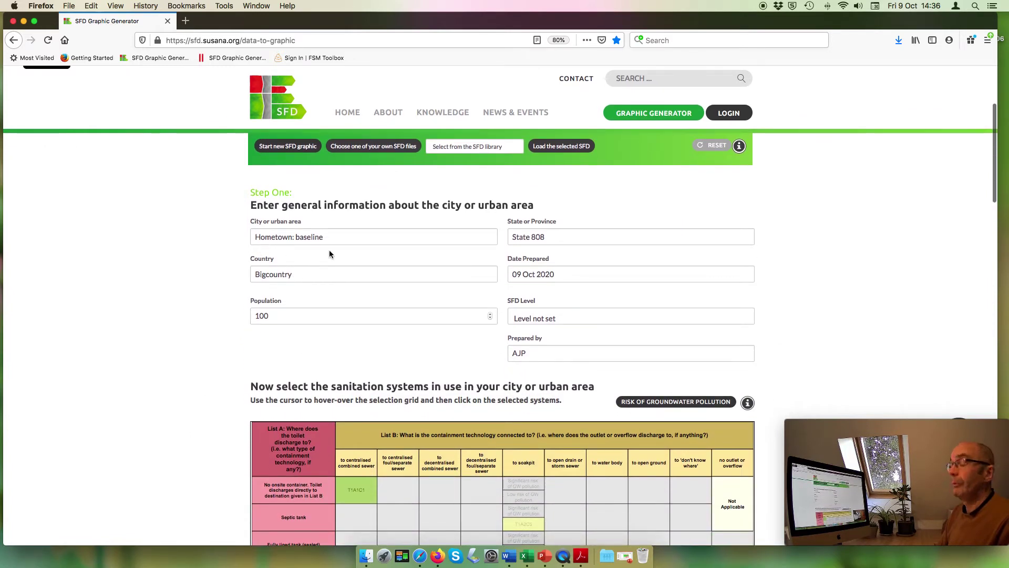
{"action": "scroll", "coordinate": [200, 330], "scroll_direction": "down", "scroll_amount": 5}
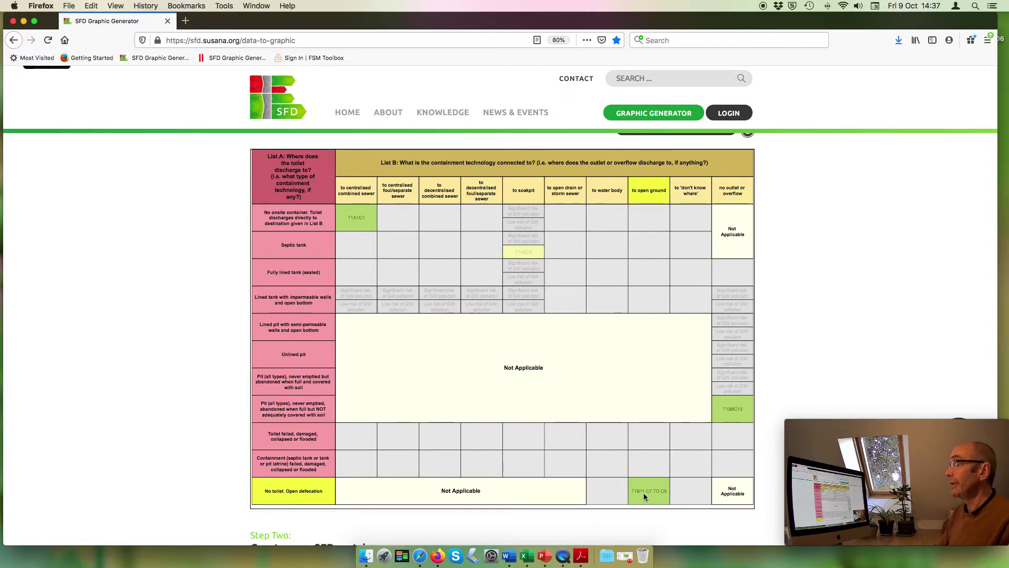
{"action": "scroll", "coordinate": [643, 495], "scroll_direction": "down", "scroll_amount": 1}
{"action": "scroll", "coordinate": [643, 493], "scroll_direction": "down", "scroll_amount": 10}
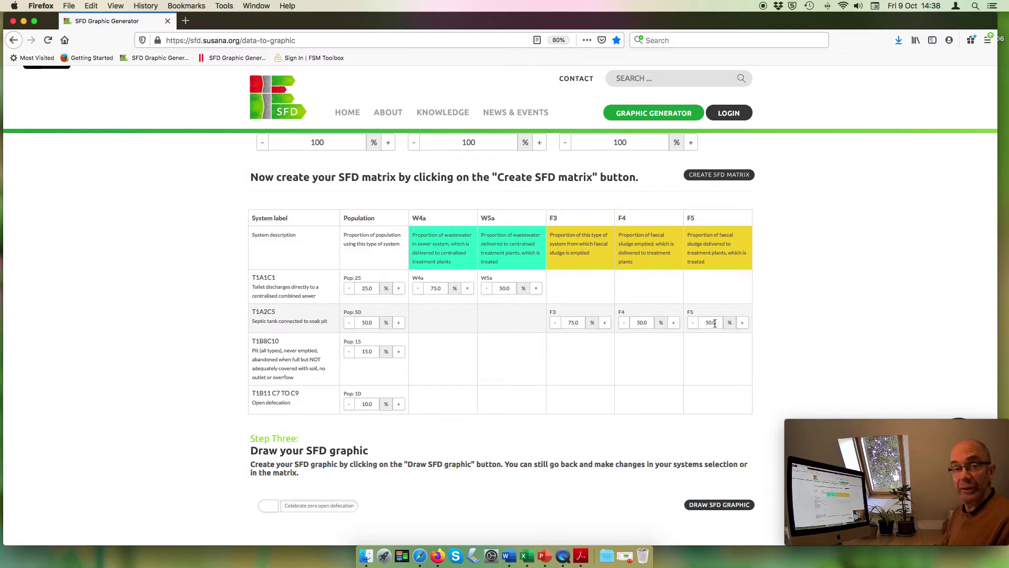
{"action": "scroll", "coordinate": [702, 337], "scroll_direction": "down", "scroll_amount": 5}
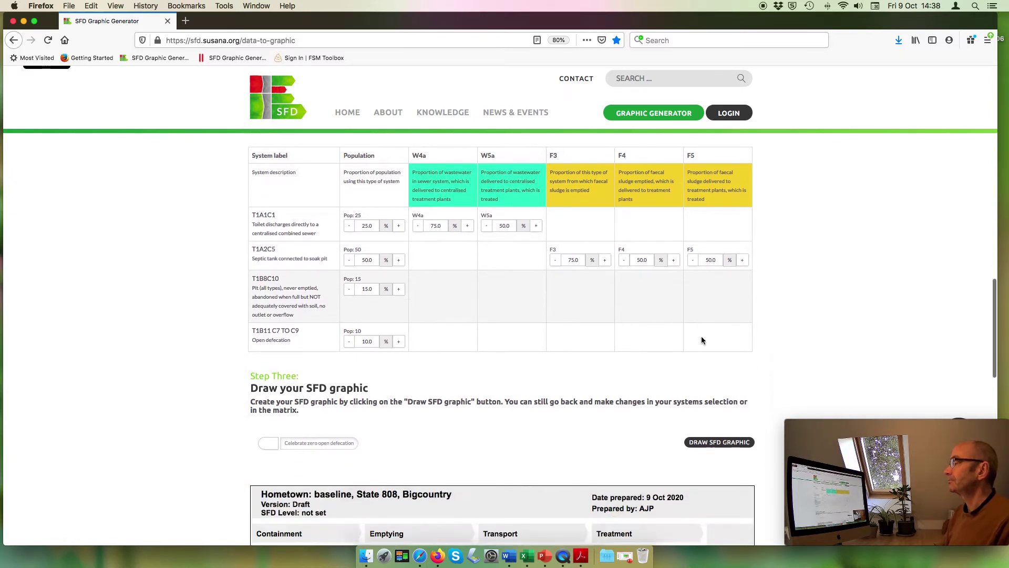
- Scroll through the baseline graphic showing 25% WW contained, 50% FS contained, 10% open defecation
{"action": "scroll", "coordinate": [701, 340], "scroll_direction": "down", "scroll_amount": 3}
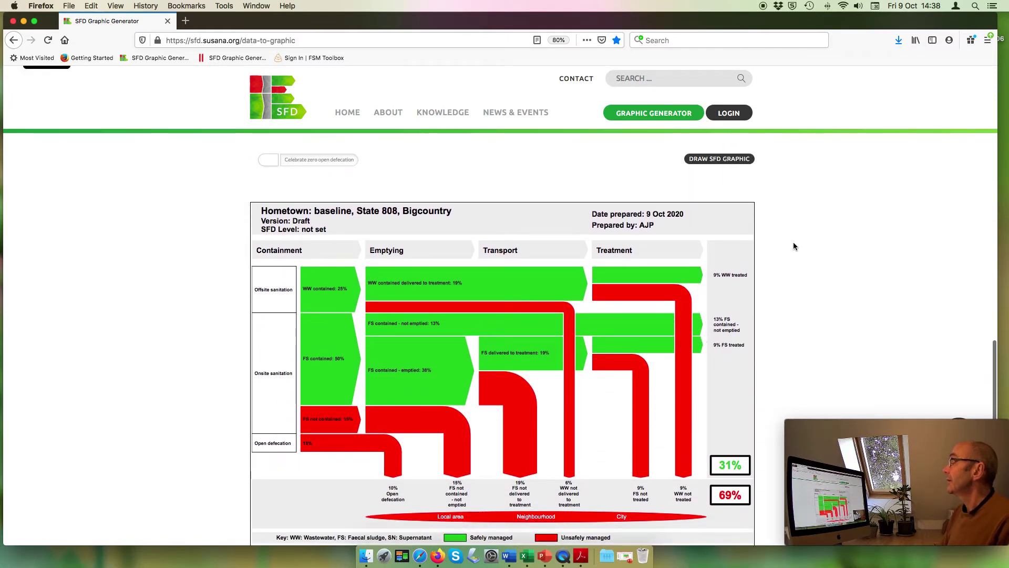
{"action": "scroll", "coordinate": [793, 243], "scroll_direction": "down", "scroll_amount": 2}
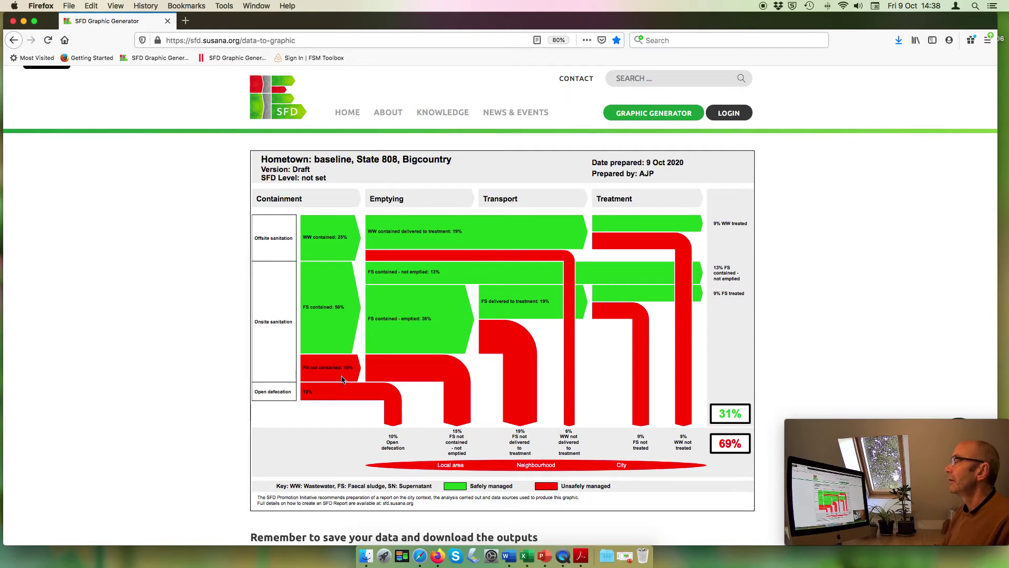
{"action": "scroll", "coordinate": [342, 379], "scroll_direction": "up", "scroll_amount": 1}
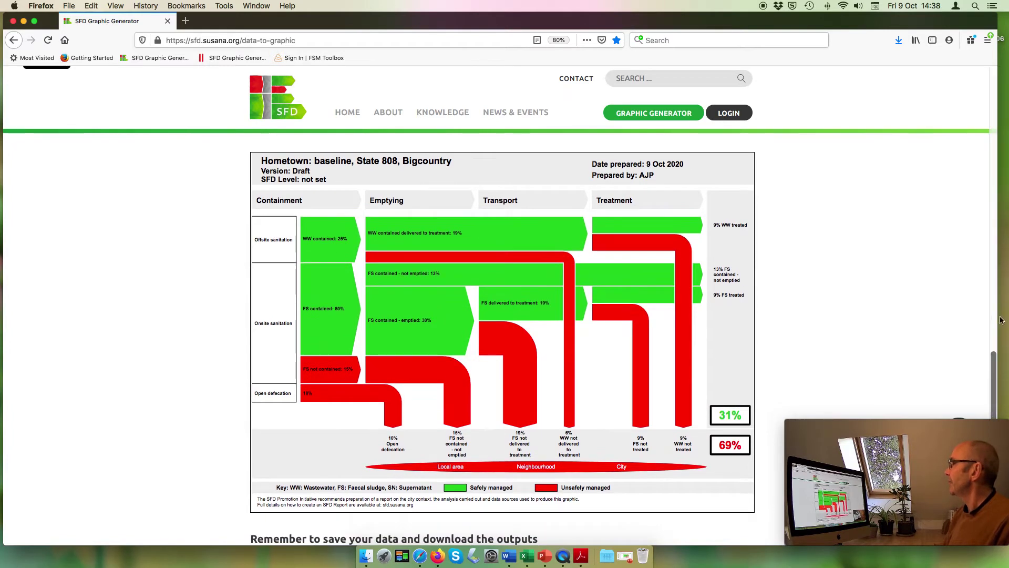
- Narrow the baseline window to the left and place a second generator window on the right half
{"action": "left_click_drag", "start_coordinate": [995, 314], "coordinate": [491, 294]}
{"action": "right_click", "coordinate": [141, 60]}
{"action": "left_click", "coordinate": [175, 73]}
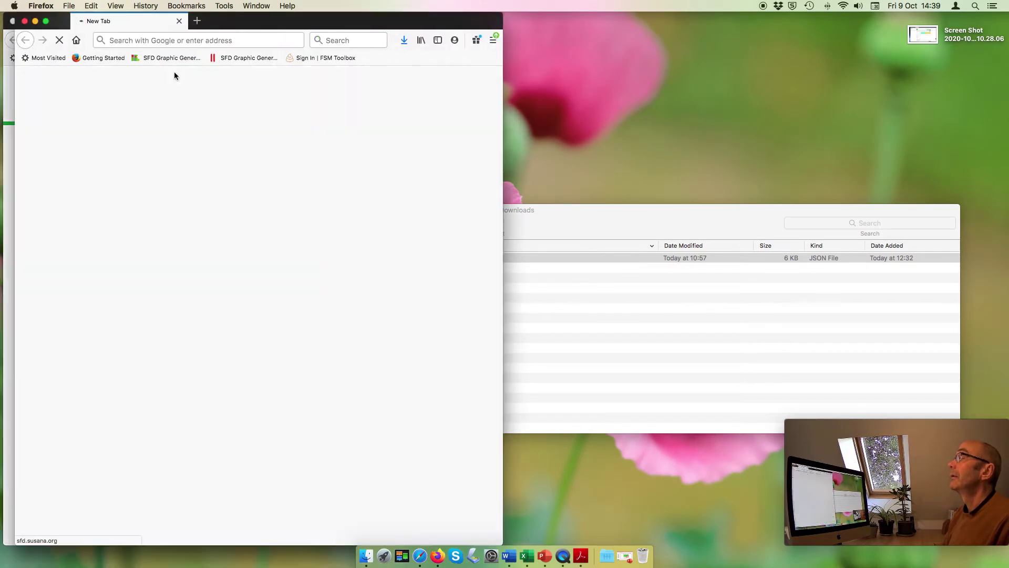
{"action": "left_click_drag", "start_coordinate": [226, 21], "coordinate": [721, 17]}
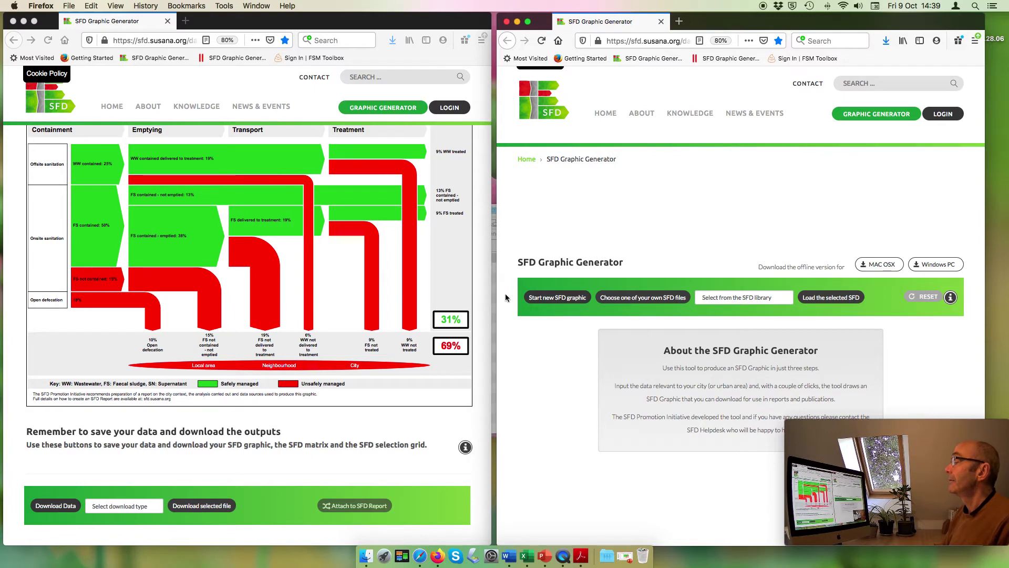
{"action": "left_click", "coordinate": [367, 555]}
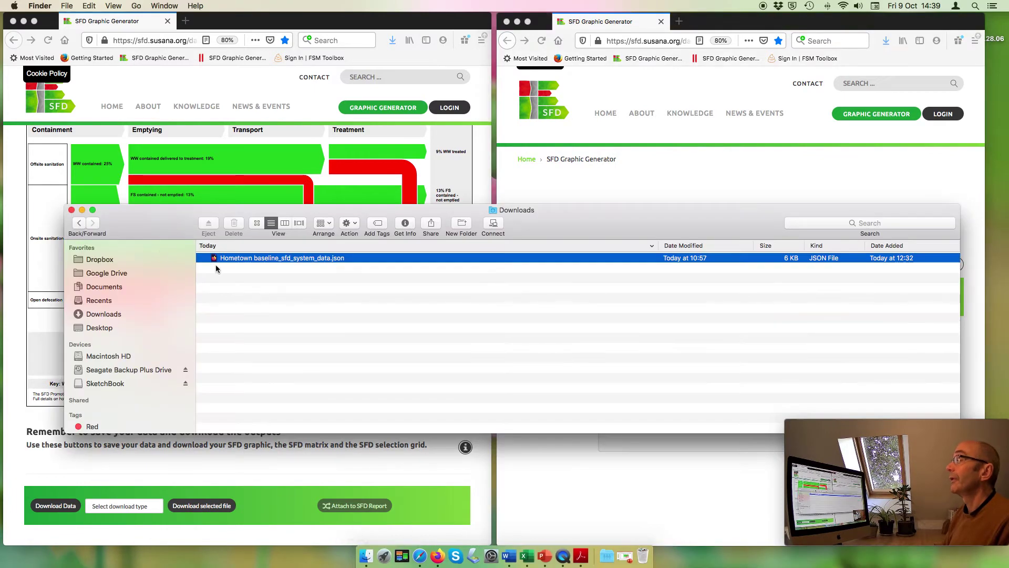
{"action": "left_click", "coordinate": [72, 210]}
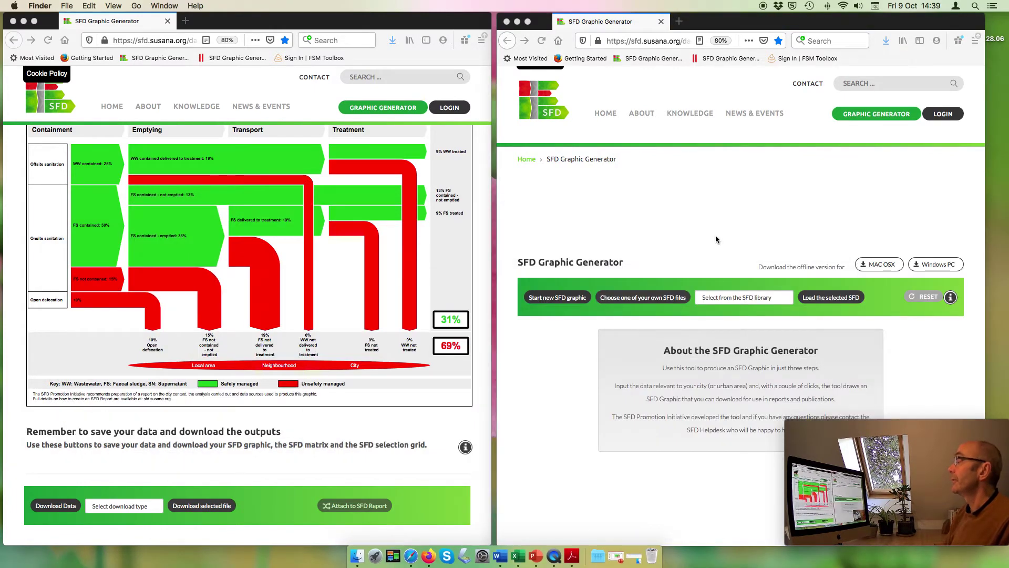
{"action": "left_click", "coordinate": [984, 218]}
{"action": "left_click_drag", "start_coordinate": [984, 219], "coordinate": [999, 218]}
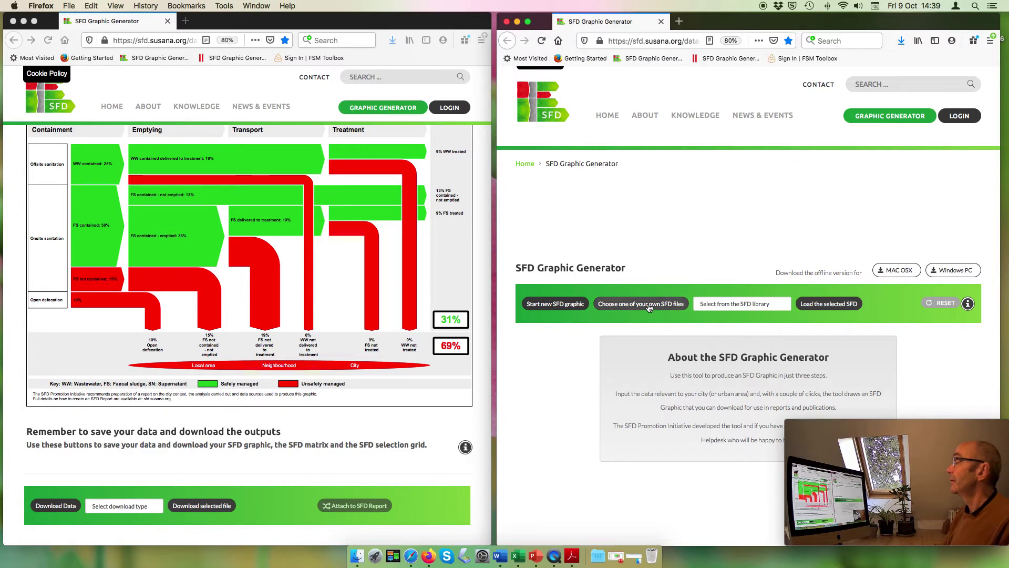
- Load Hometown baseline_sfd_system_data.json into the right-hand generator window
{"action": "left_click", "coordinate": [650, 305]}
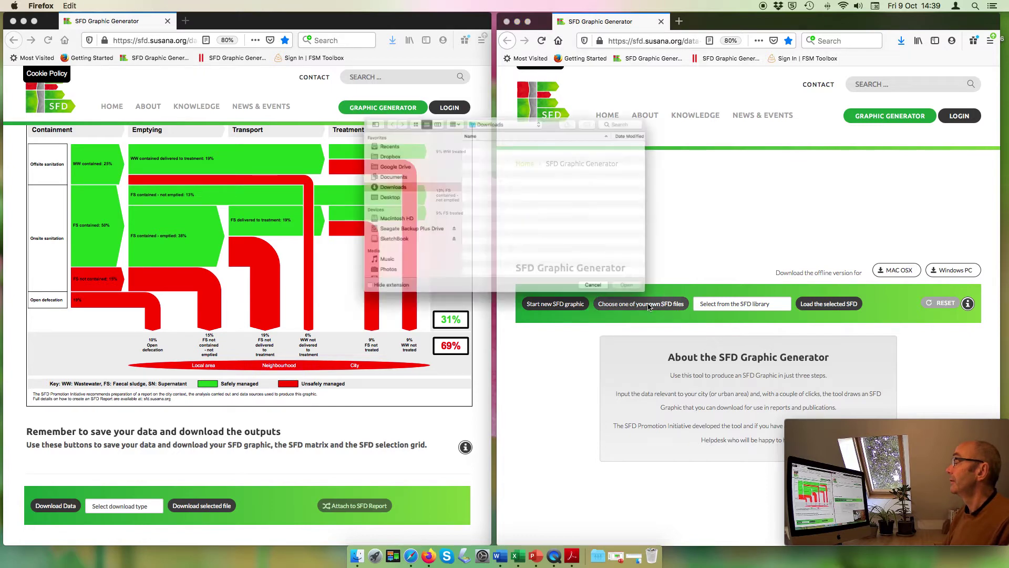
{"action": "left_click", "coordinate": [549, 126]}
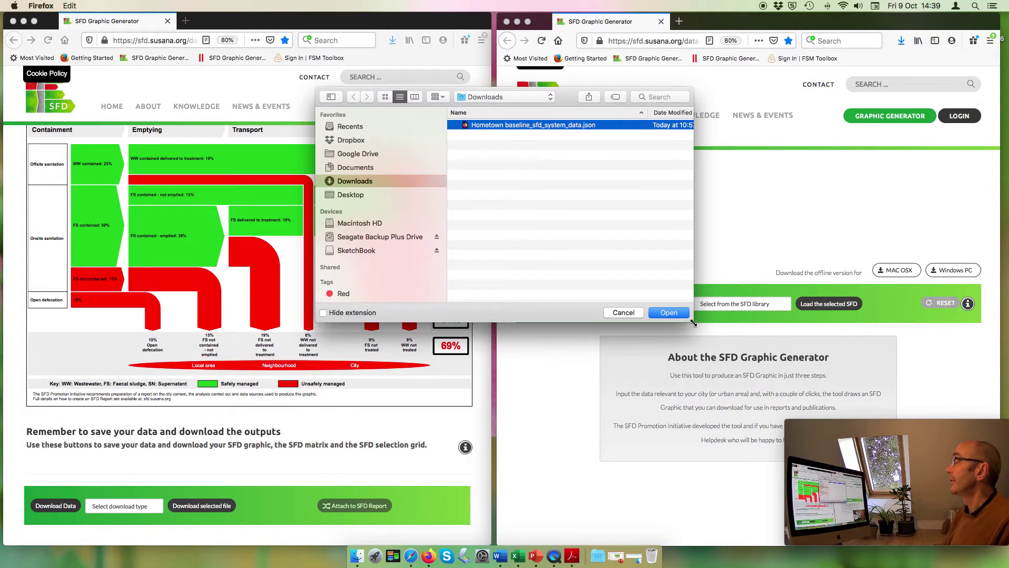
{"action": "left_click", "coordinate": [669, 314]}
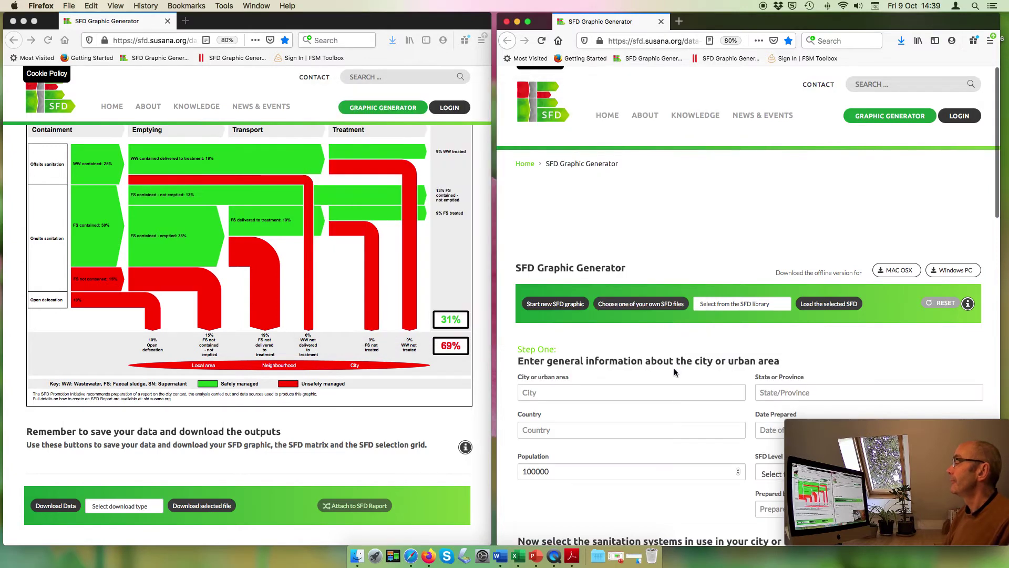
- Replace 'baseline' in the City or urban area field with 'scenario 1: yr 0-3'
{"action": "scroll", "coordinate": [674, 372], "scroll_direction": "down", "scroll_amount": 1}
{"action": "scroll", "coordinate": [673, 372], "scroll_direction": "down", "scroll_amount": 5}
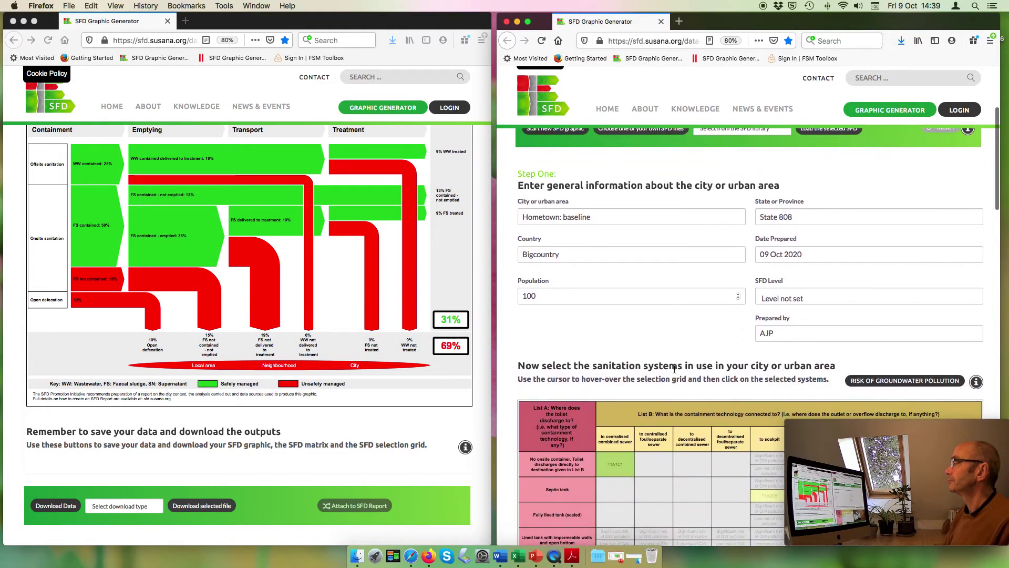
{"action": "double_click", "coordinate": [578, 215]}
{"action": "type", "text": "scenario 1:"}
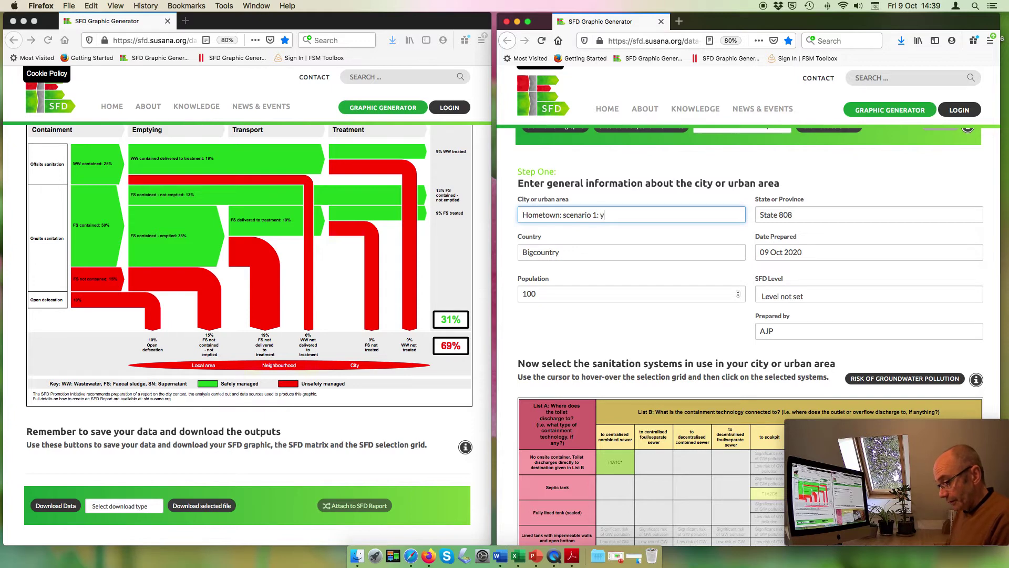
{"action": "type", "text": "yr 0-3"}
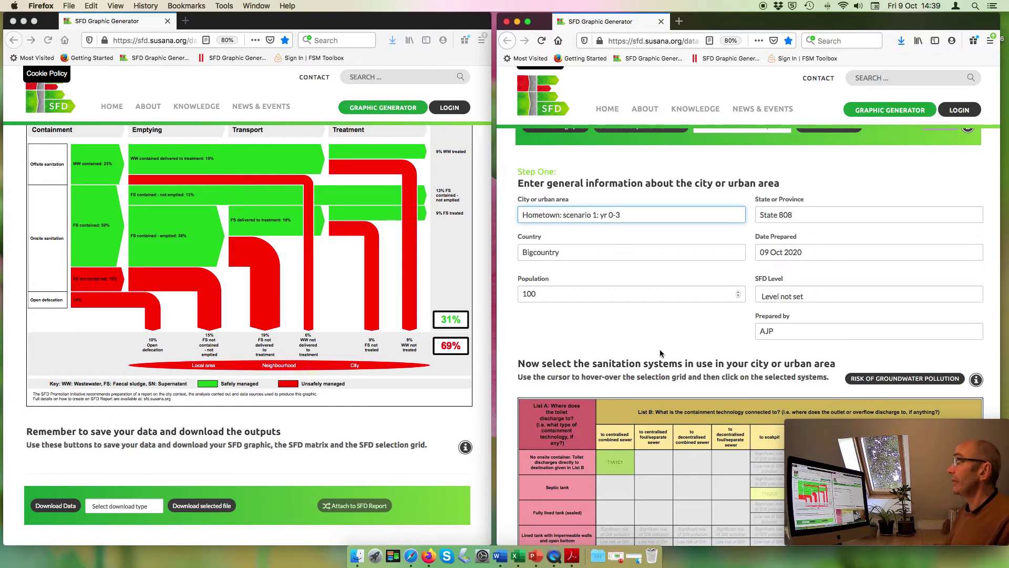
- Select systems T1A1C1, T1A2C5 and abandoned-pit T1B7C10 in the grid, leaving open defecation unselected
{"action": "scroll", "coordinate": [661, 352], "scroll_direction": "down", "scroll_amount": 10}
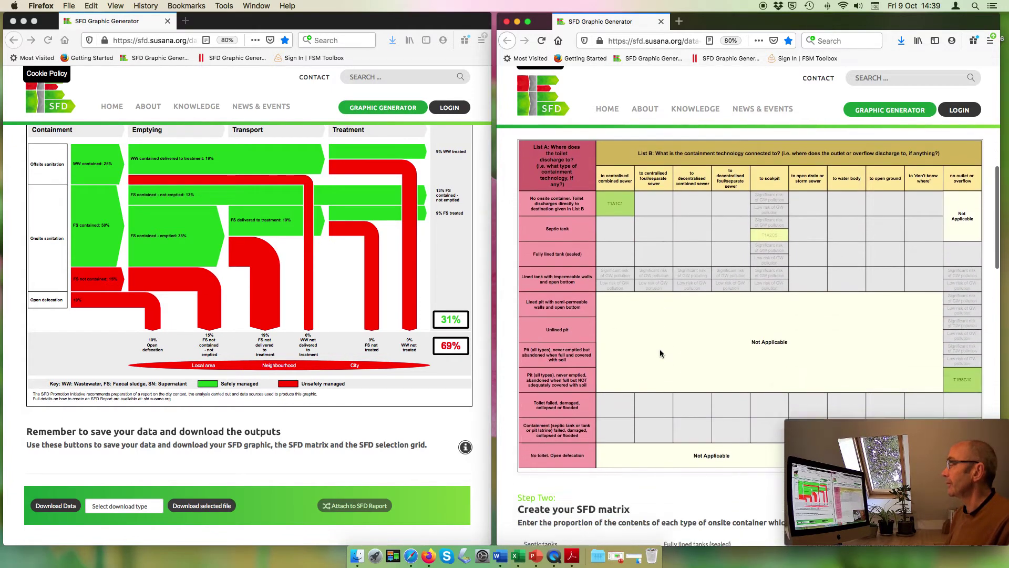
{"action": "scroll", "coordinate": [661, 353], "scroll_direction": "down", "scroll_amount": 3}
{"action": "scroll", "coordinate": [385, 361], "scroll_direction": "down", "scroll_amount": 2}
{"action": "scroll", "coordinate": [385, 360], "scroll_direction": "down", "scroll_amount": 10}
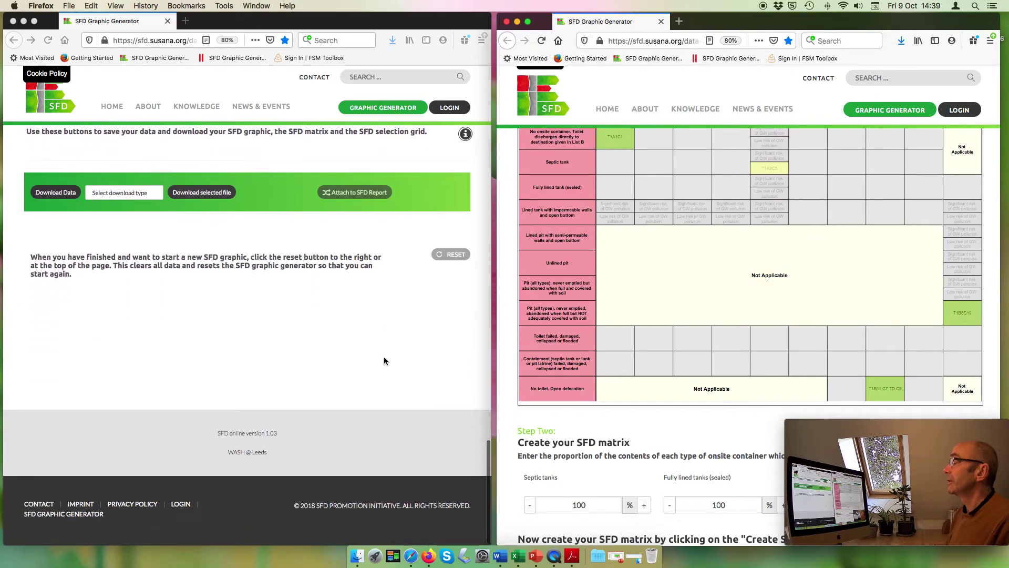
{"action": "scroll", "coordinate": [384, 361], "scroll_direction": "up", "scroll_amount": 20}
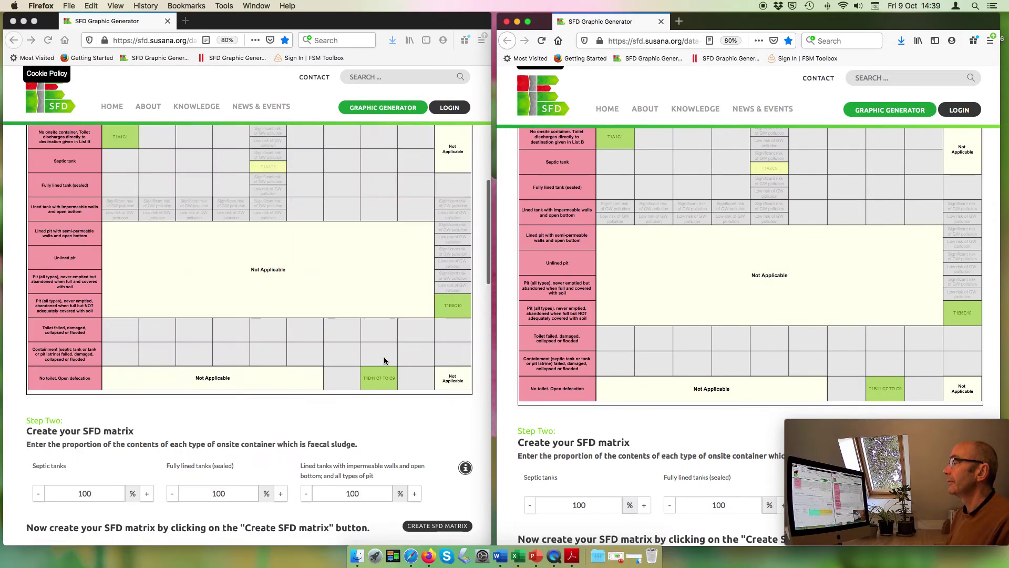
{"action": "scroll", "coordinate": [707, 325], "scroll_direction": "up", "scroll_amount": 2}
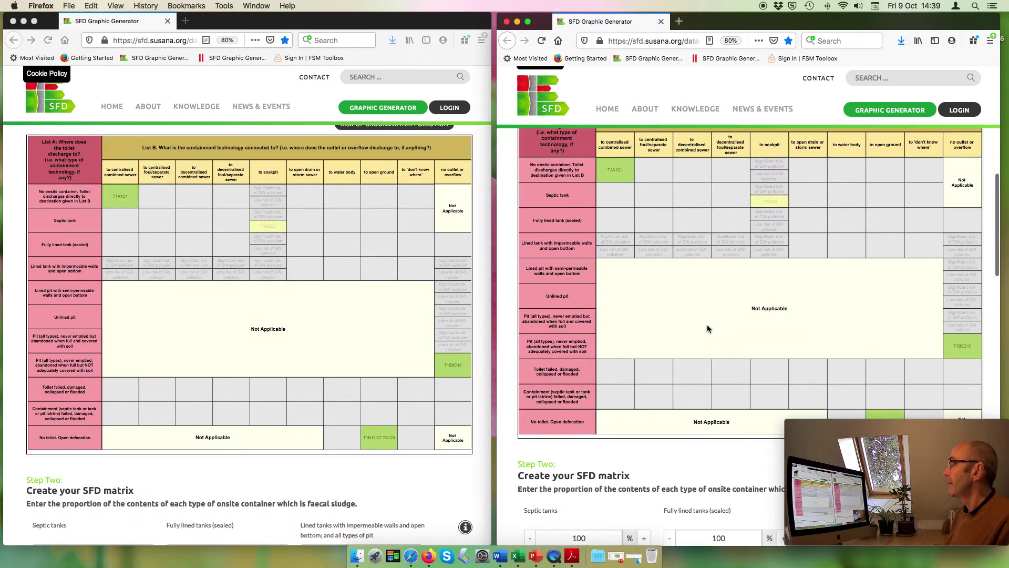
{"action": "scroll", "coordinate": [708, 328], "scroll_direction": "down", "scroll_amount": 2}
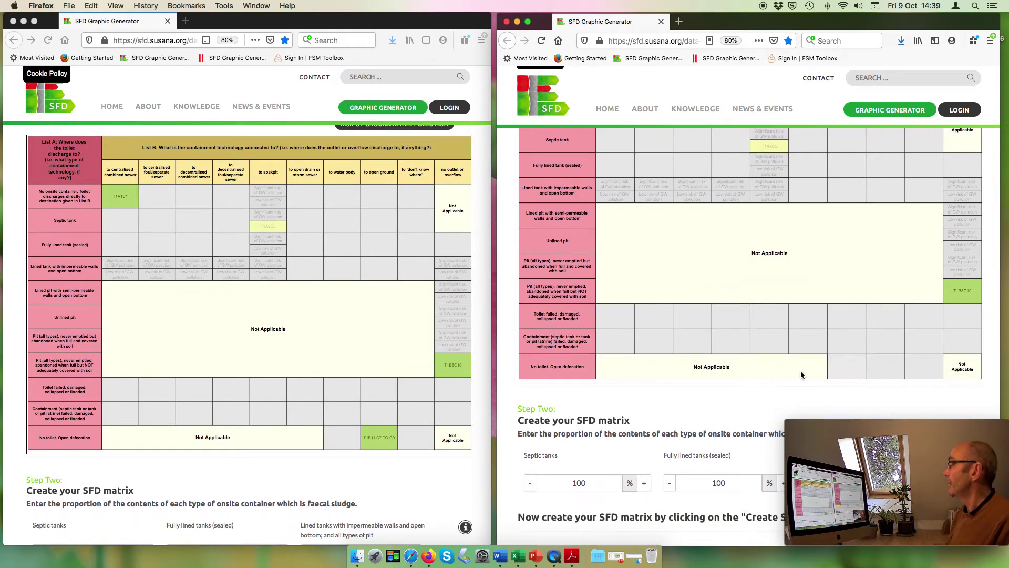
{"action": "scroll", "coordinate": [800, 374], "scroll_direction": "up", "scroll_amount": 1}
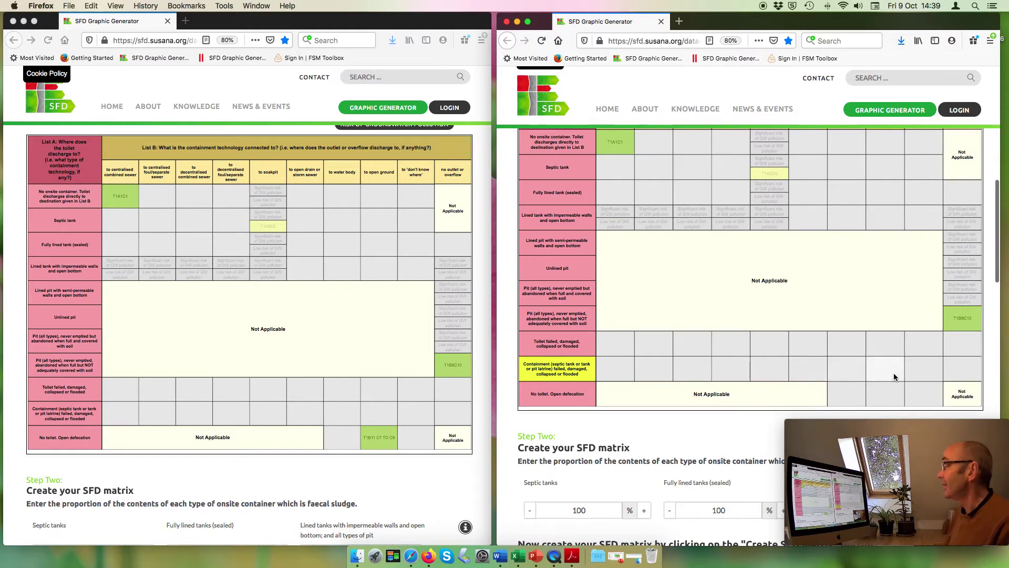
{"action": "left_click", "coordinate": [962, 322]}
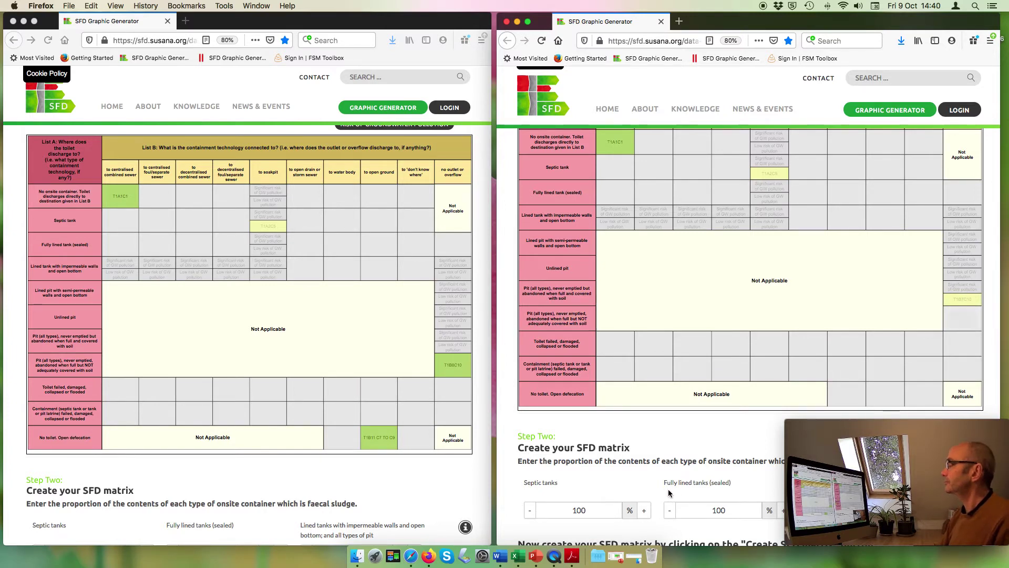
{"action": "scroll", "coordinate": [665, 478], "scroll_direction": "down", "scroll_amount": 10}
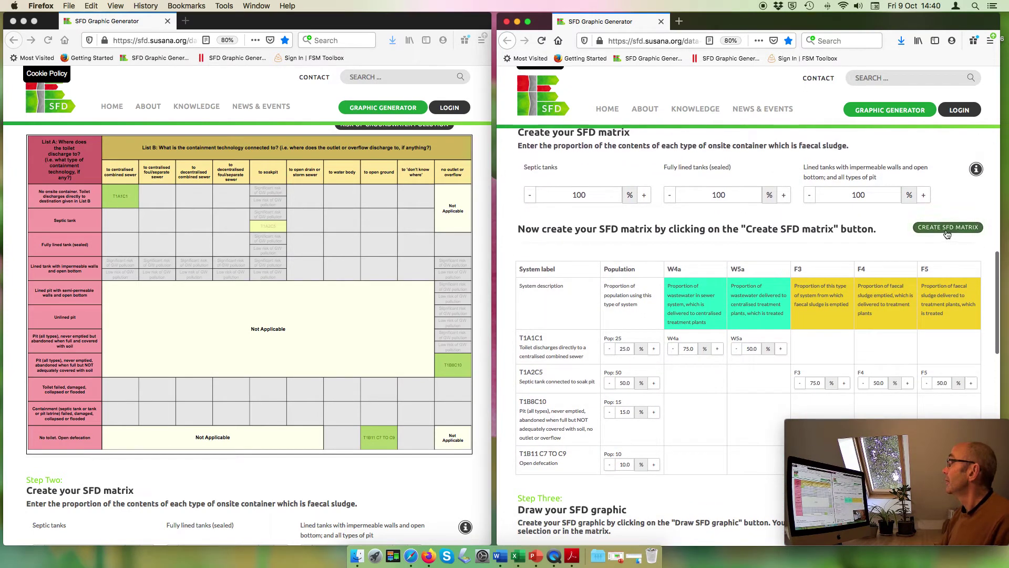
- Generate the SFD matrix with rows for T1A1C1, T1A2C5 and T1B7C10
{"action": "left_click", "coordinate": [946, 233]}
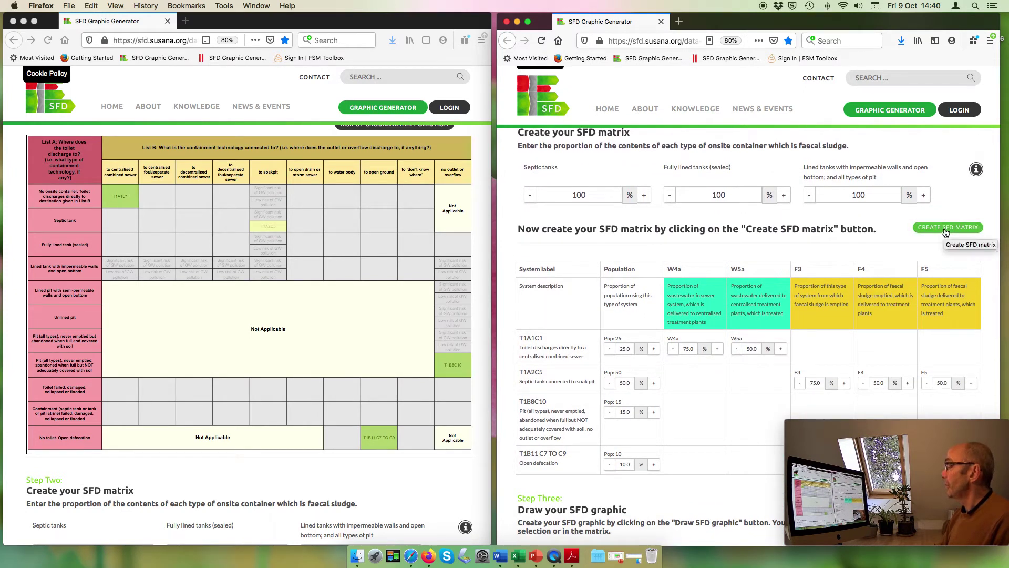
{"action": "scroll", "coordinate": [906, 260], "scroll_direction": "down", "scroll_amount": 3}
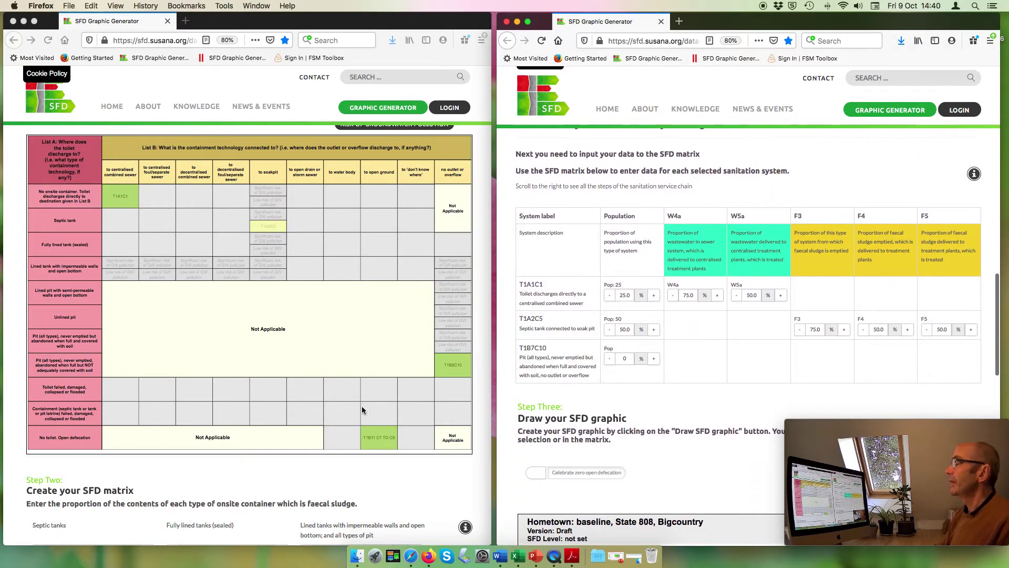
{"action": "scroll", "coordinate": [355, 410], "scroll_direction": "down", "scroll_amount": 10}
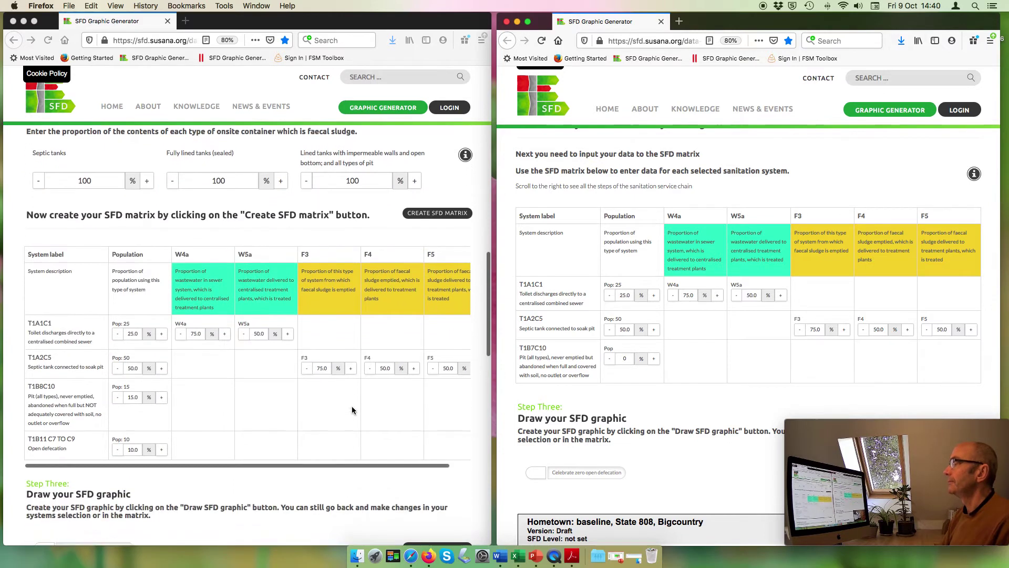
{"action": "scroll", "coordinate": [352, 409], "scroll_direction": "down", "scroll_amount": 2}
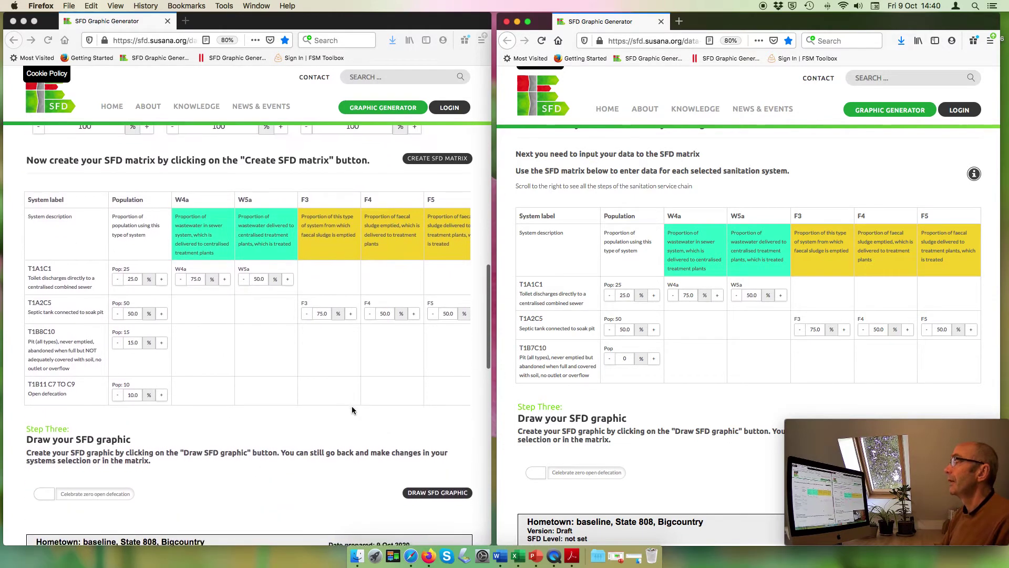
{"action": "scroll", "coordinate": [352, 410], "scroll_direction": "up", "scroll_amount": 1}
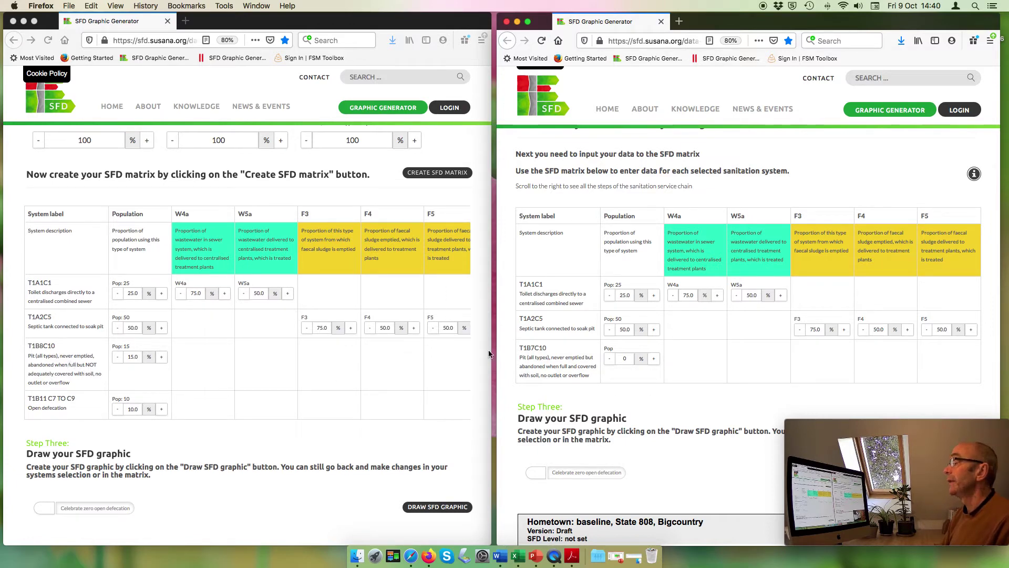
- Set the T1B7C10 population share to 15% and T1A2C5 to 60%
{"action": "left_click", "coordinate": [627, 359]}
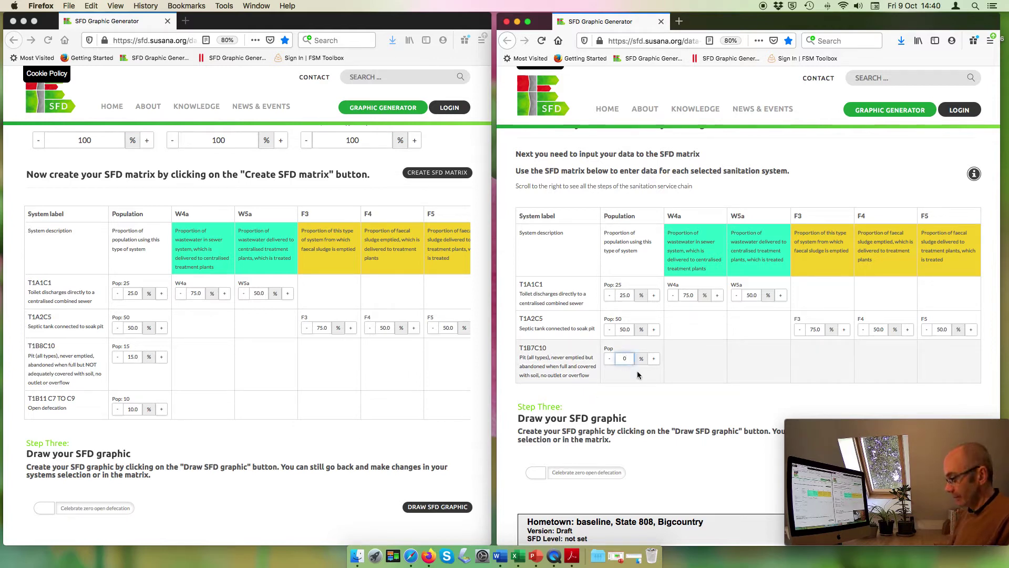
{"action": "type", "text": "15"}
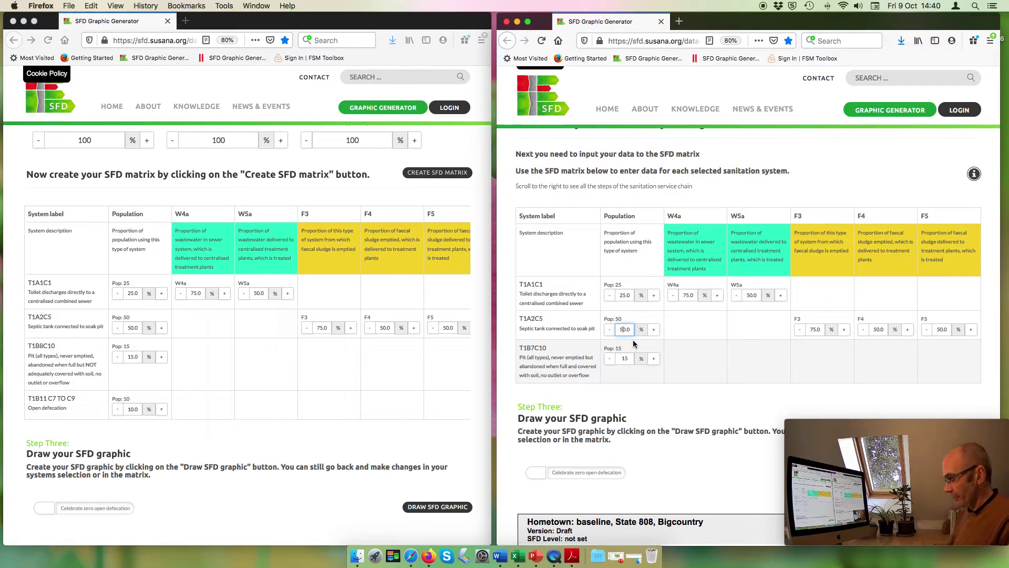
{"action": "key", "text": "BackSpace"}
{"action": "type", "text": "6"}
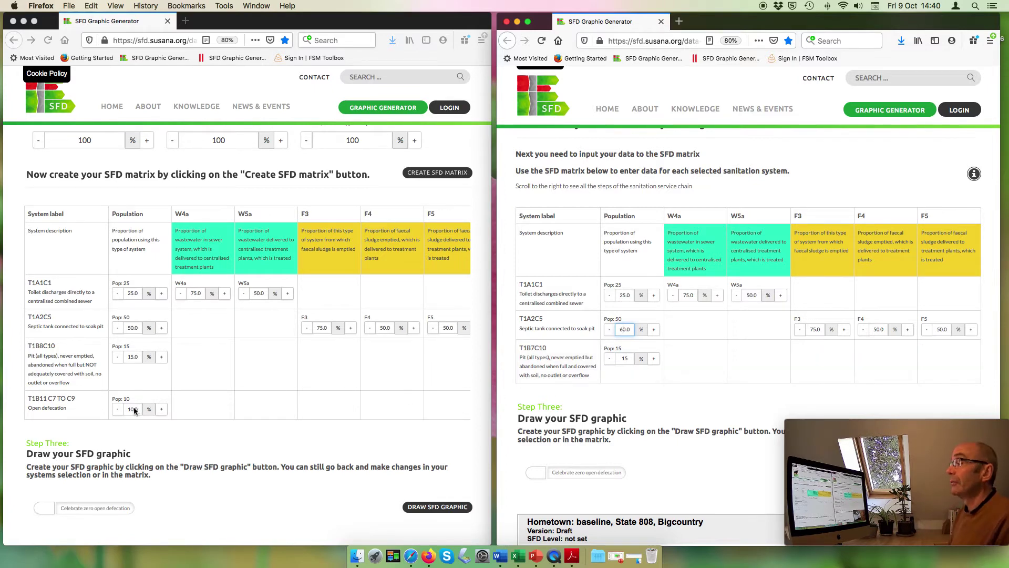
{"action": "left_click", "coordinate": [657, 401]}
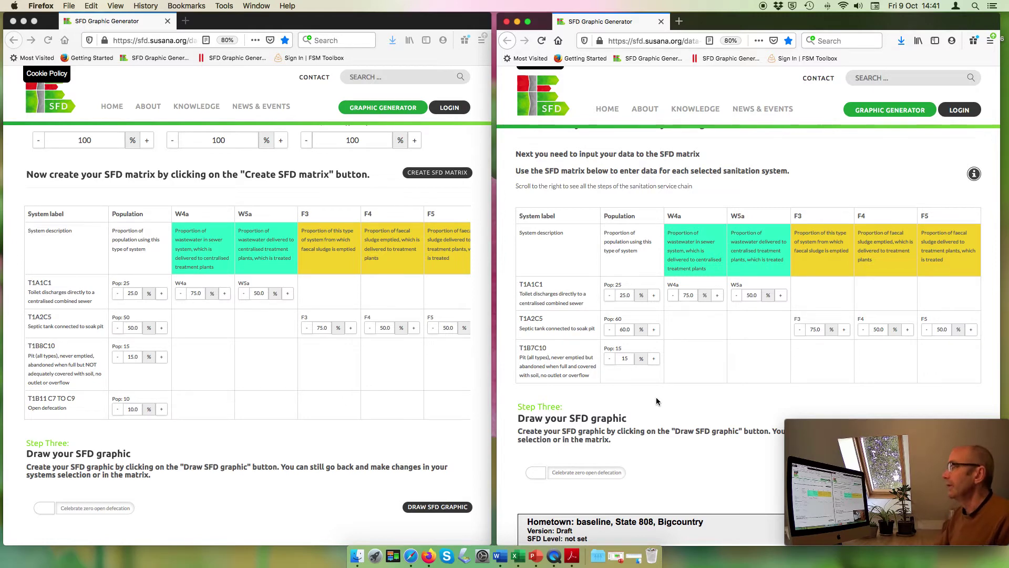
{"action": "scroll", "coordinate": [656, 401], "scroll_direction": "down", "scroll_amount": 10}
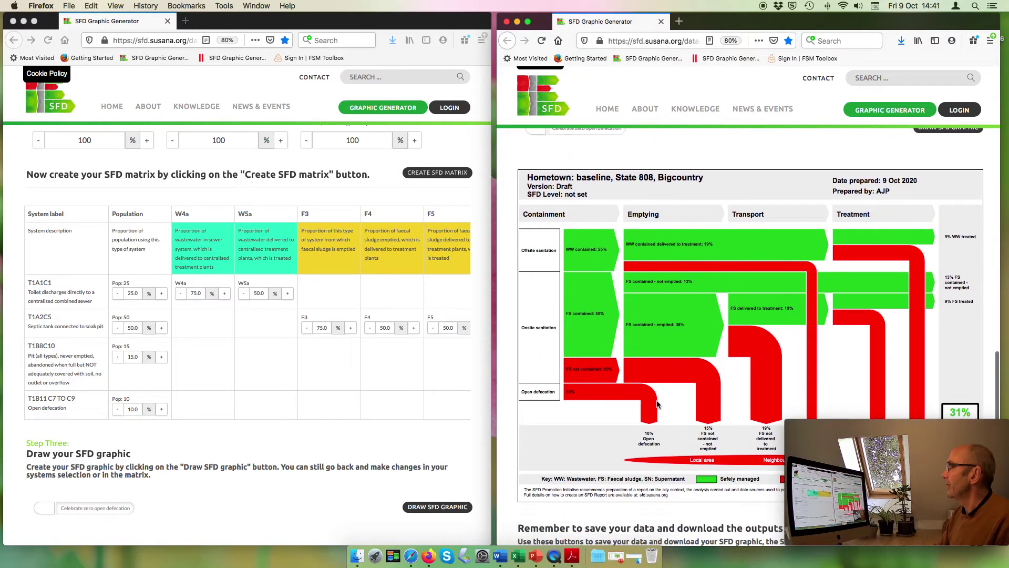
- Draw the scenario 1: yr 0-3 graphic, now 51% safely and 49% unsafely managed
{"action": "scroll", "coordinate": [930, 200], "scroll_direction": "up", "scroll_amount": 1}
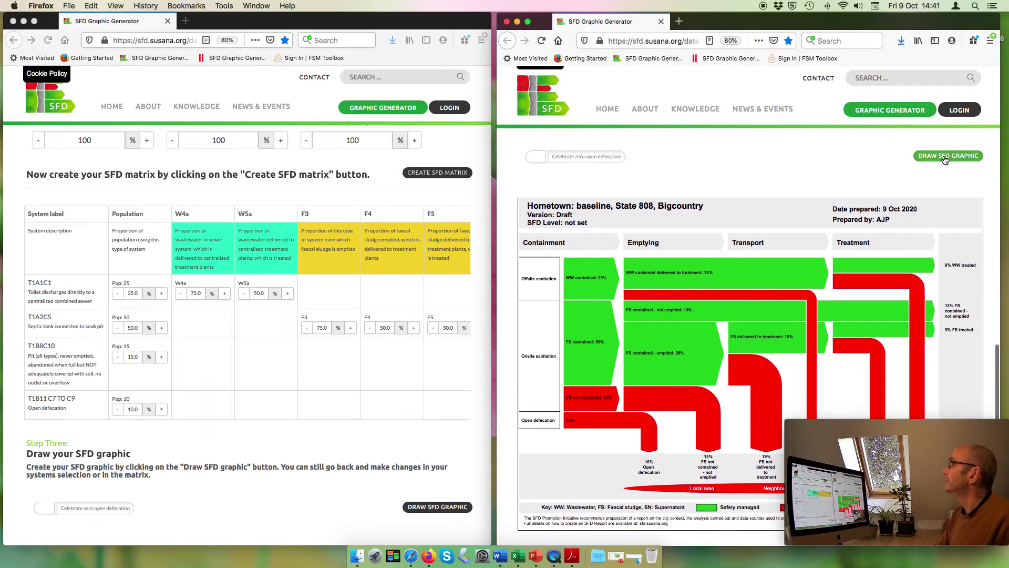
{"action": "scroll", "coordinate": [366, 287], "scroll_direction": "down", "scroll_amount": 10}
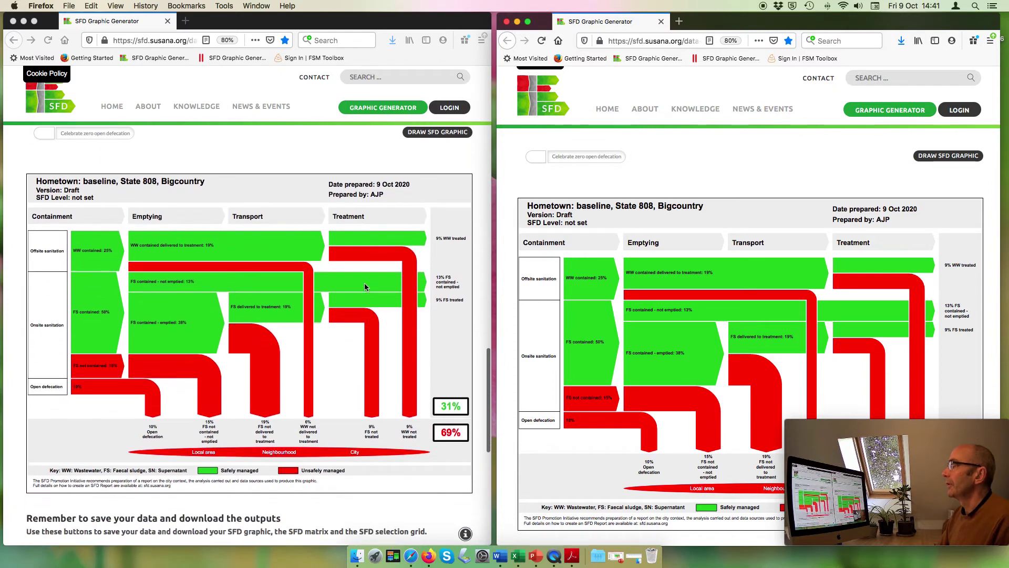
{"action": "left_click", "coordinate": [946, 158]}
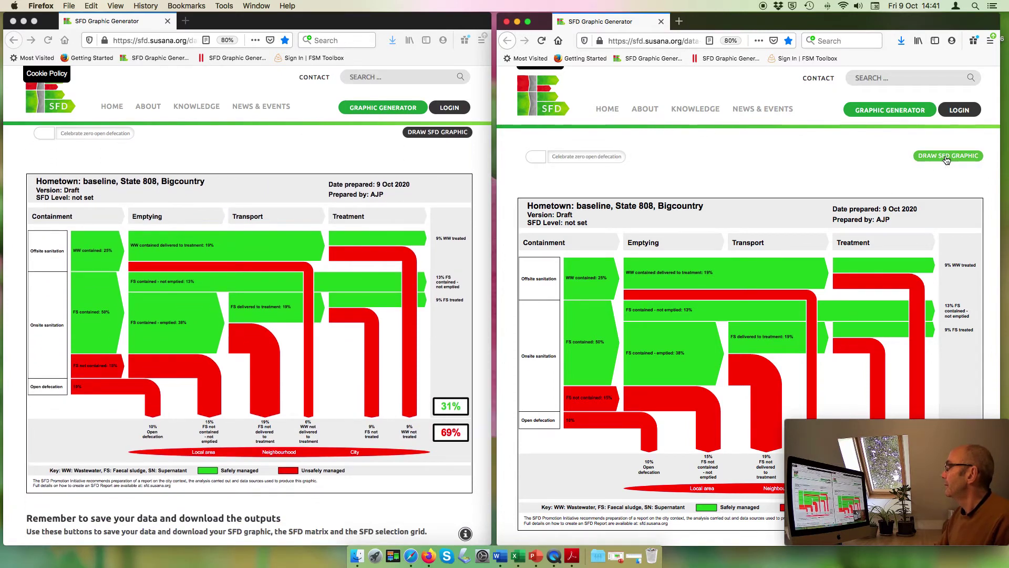
{"action": "left_click_drag", "start_coordinate": [949, 428], "coordinate": [952, 453]}
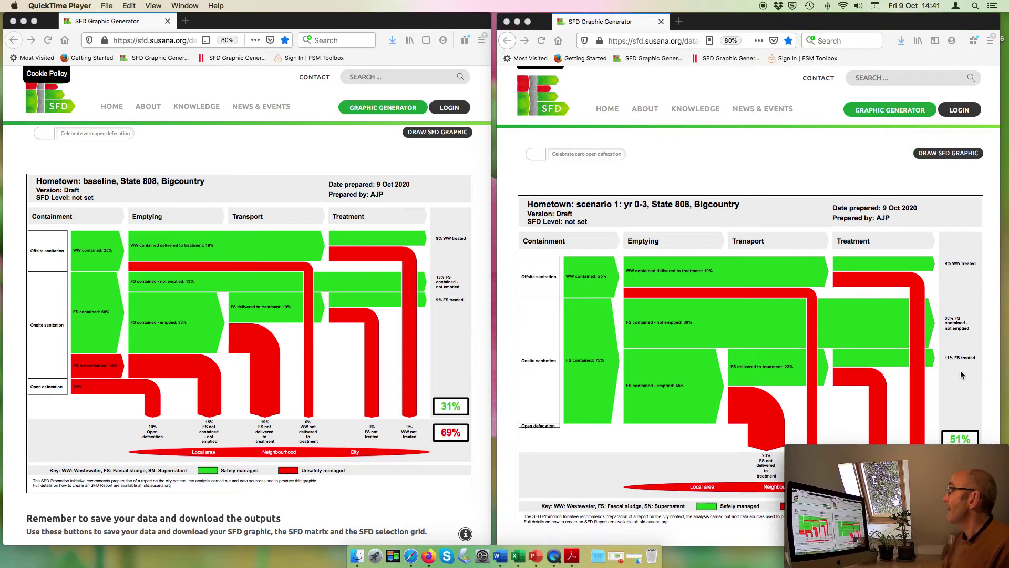
{"action": "scroll", "coordinate": [959, 375], "scroll_direction": "down", "scroll_amount": 2}
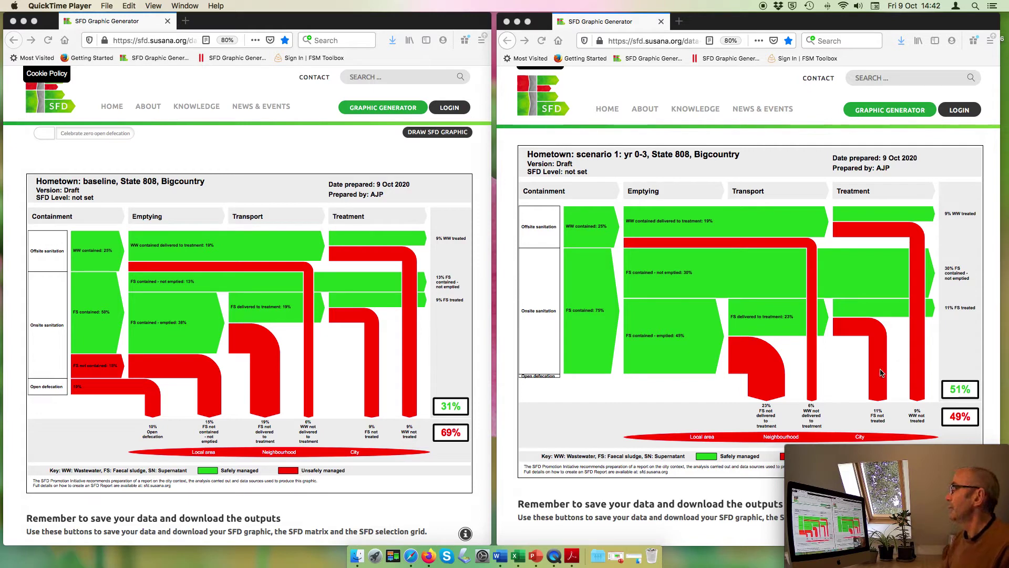
{"action": "scroll", "coordinate": [730, 419], "scroll_direction": "down", "scroll_amount": 5}
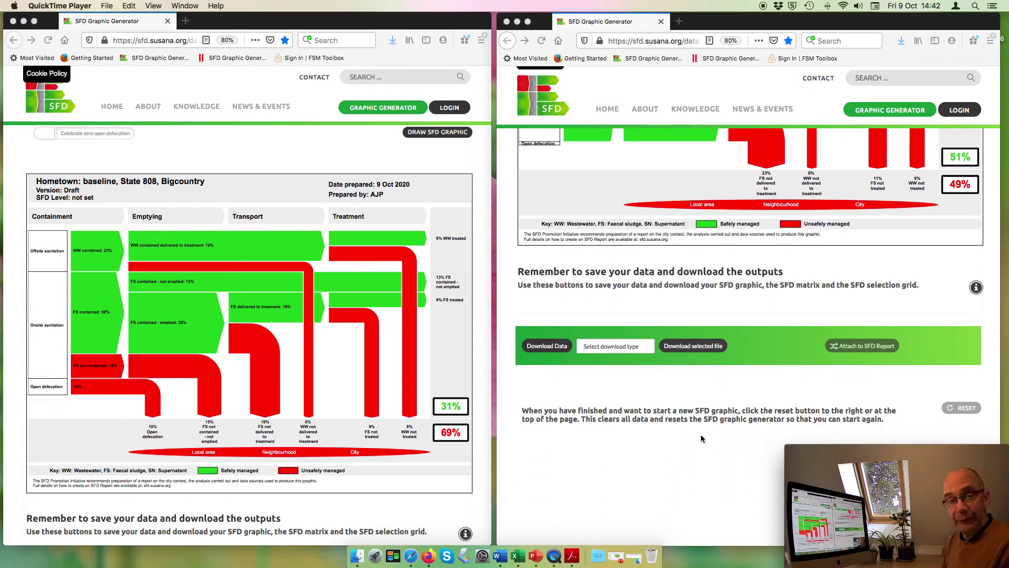
- Save the scenario 1 system data file from Download Data
{"action": "left_click", "coordinate": [544, 347]}
{"action": "left_click", "coordinate": [544, 347]}
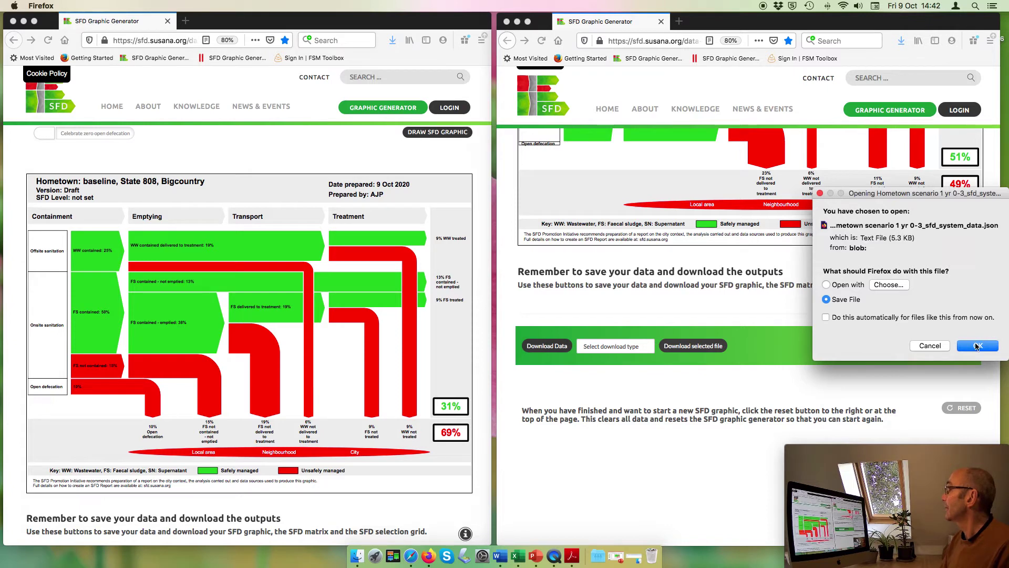
{"action": "left_click", "coordinate": [977, 345]}
- Download the graphic as 'Hometown scenario 1 yr 0-3_sfd_graphic.png'
{"action": "left_click", "coordinate": [618, 353]}
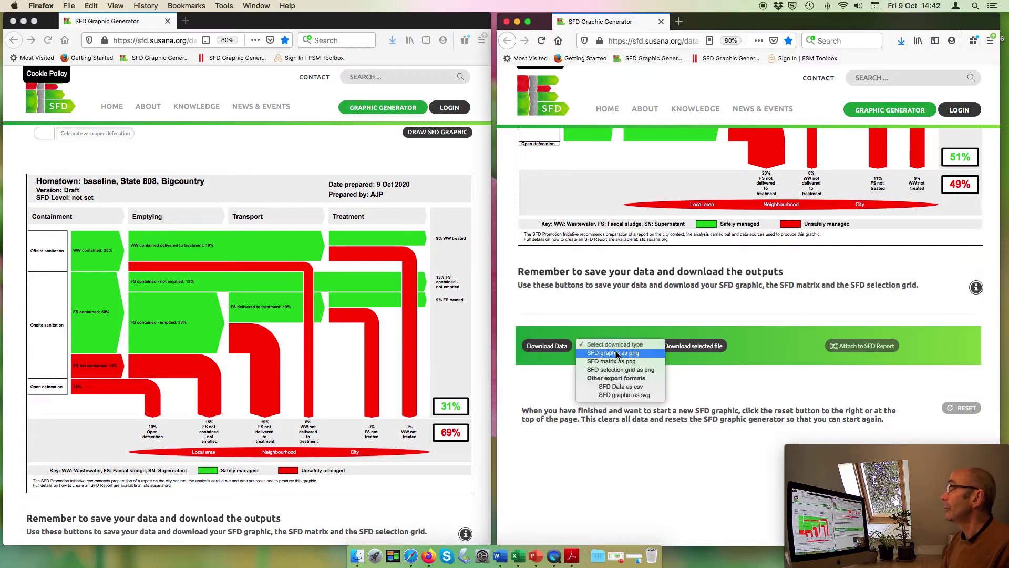
{"action": "left_click", "coordinate": [618, 354]}
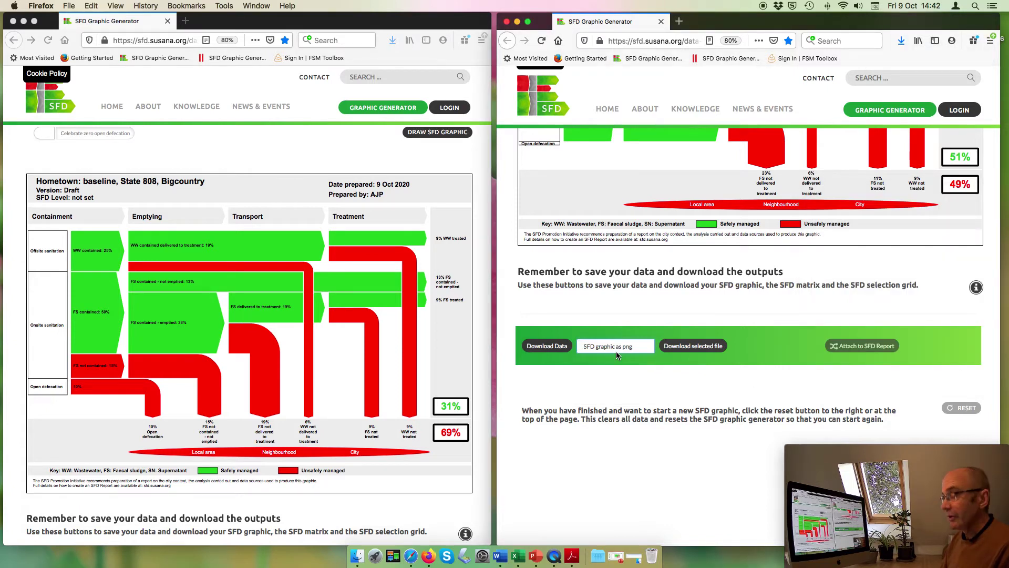
{"action": "left_click", "coordinate": [708, 347]}
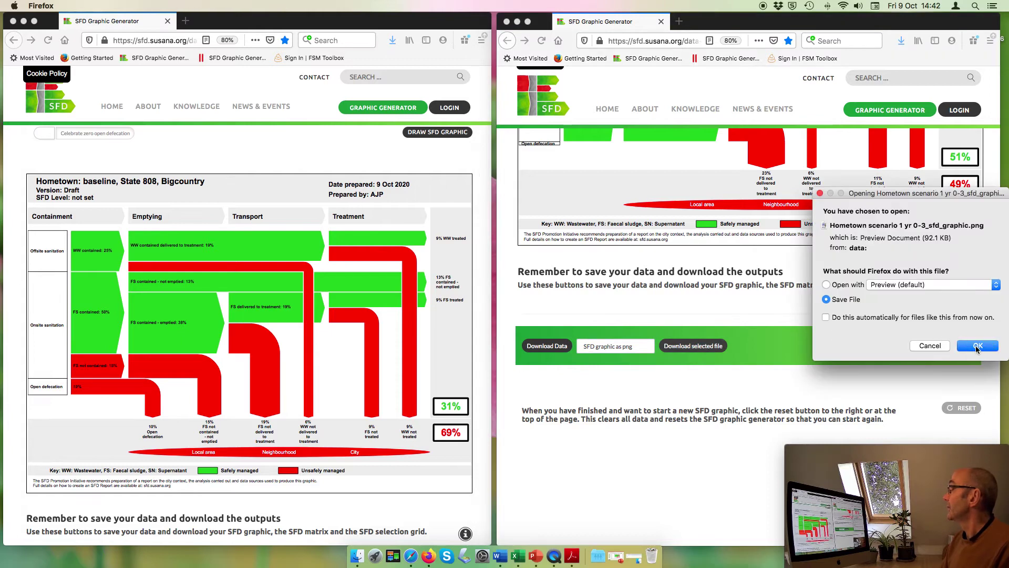
{"action": "left_click", "coordinate": [978, 346]}
{"action": "scroll", "coordinate": [699, 421], "scroll_direction": "up", "scroll_amount": 1}
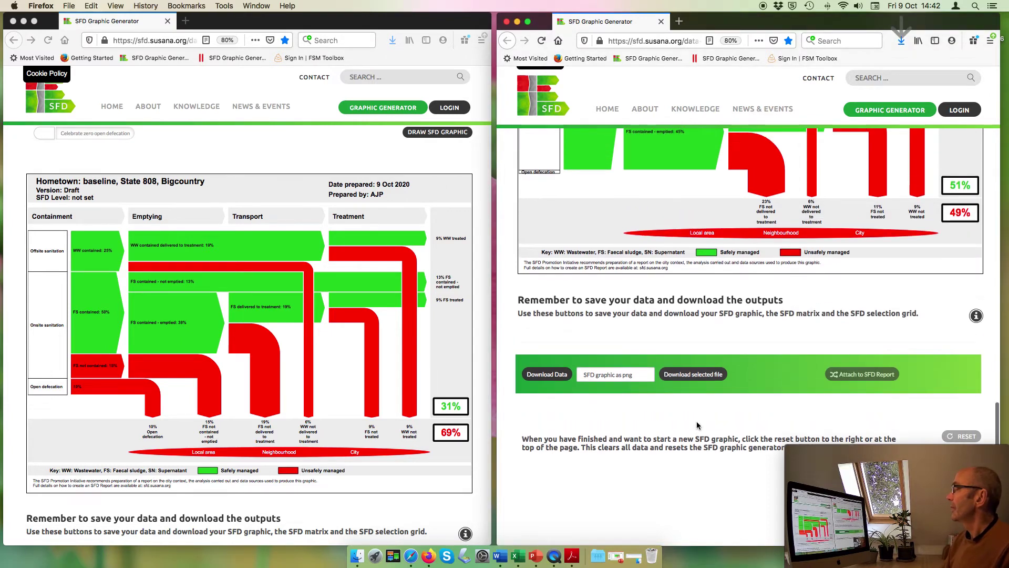
{"action": "left_click_drag", "start_coordinate": [925, 466], "coordinate": [925, 483]}
{"action": "left_click", "coordinate": [633, 440]}
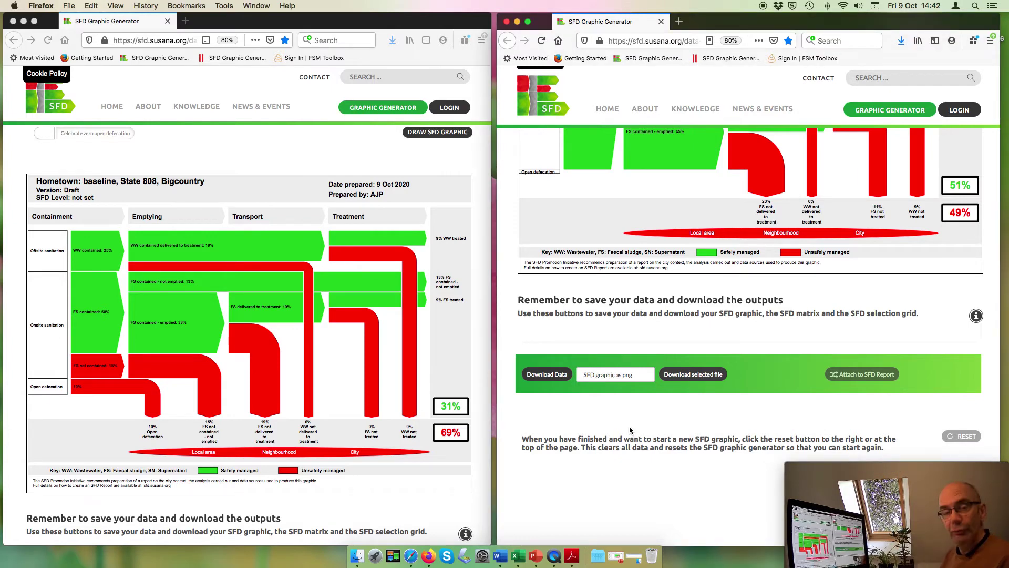
{"action": "scroll", "coordinate": [627, 430], "scroll_direction": "up", "scroll_amount": 1}
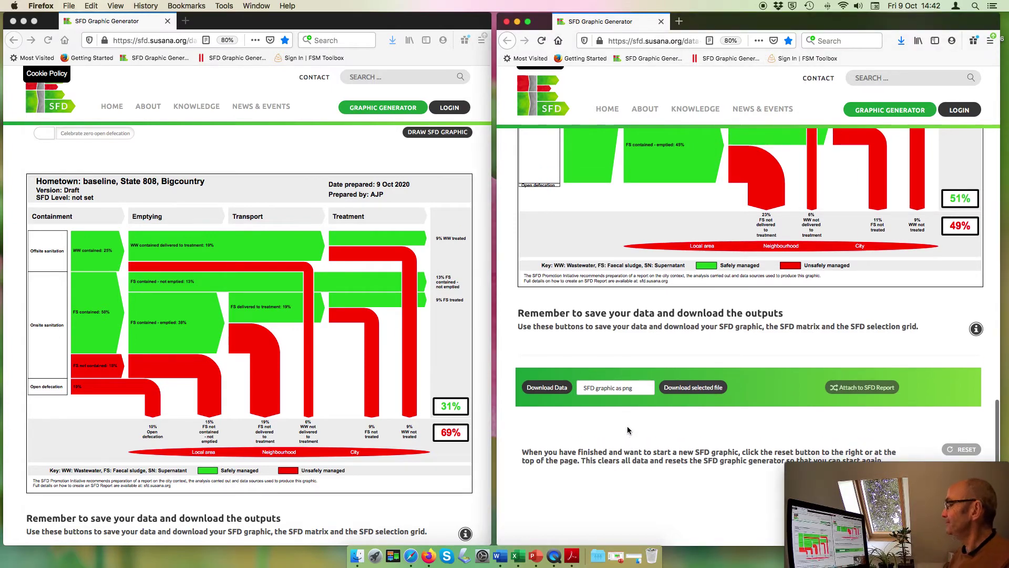
{"action": "scroll", "coordinate": [628, 429], "scroll_direction": "up", "scroll_amount": 2}
{"action": "scroll", "coordinate": [627, 430], "scroll_direction": "up", "scroll_amount": 10}
- Load the saved scenario 1 yr 0-3 system data file into the generator
{"action": "scroll", "coordinate": [628, 426], "scroll_direction": "up", "scroll_amount": 20}
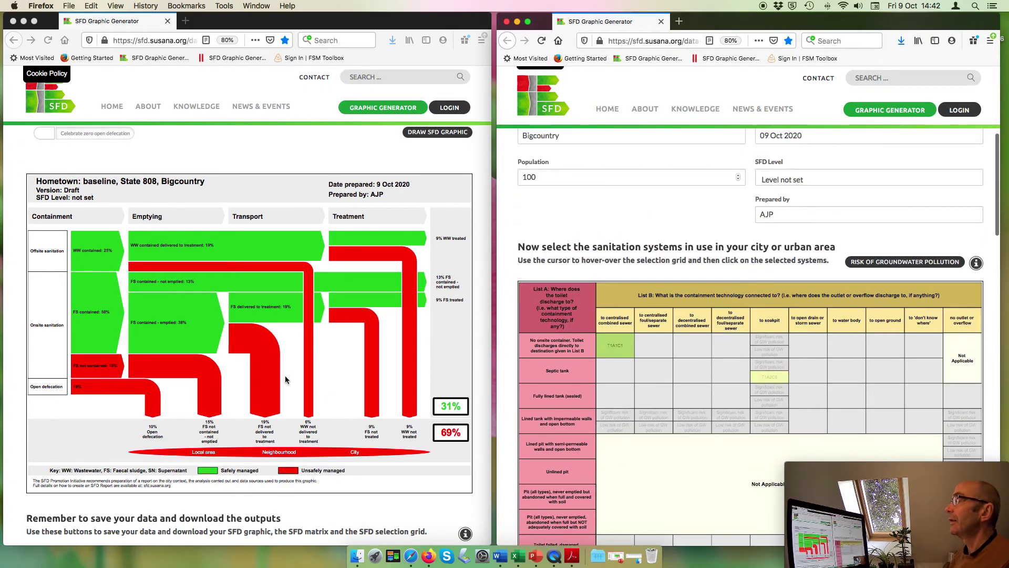
{"action": "scroll", "coordinate": [285, 375], "scroll_direction": "up", "scroll_amount": 20}
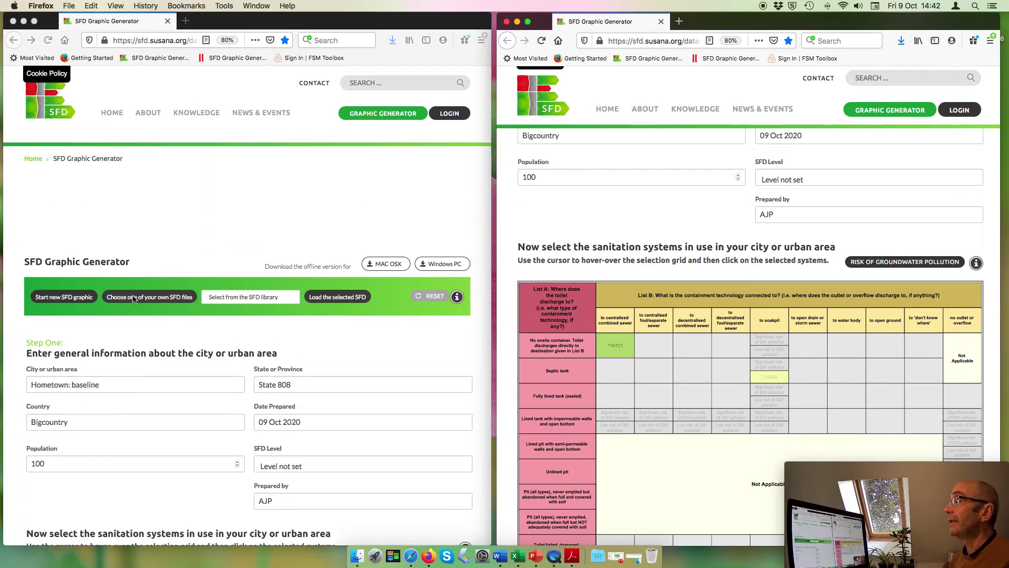
{"action": "left_click", "coordinate": [134, 296]}
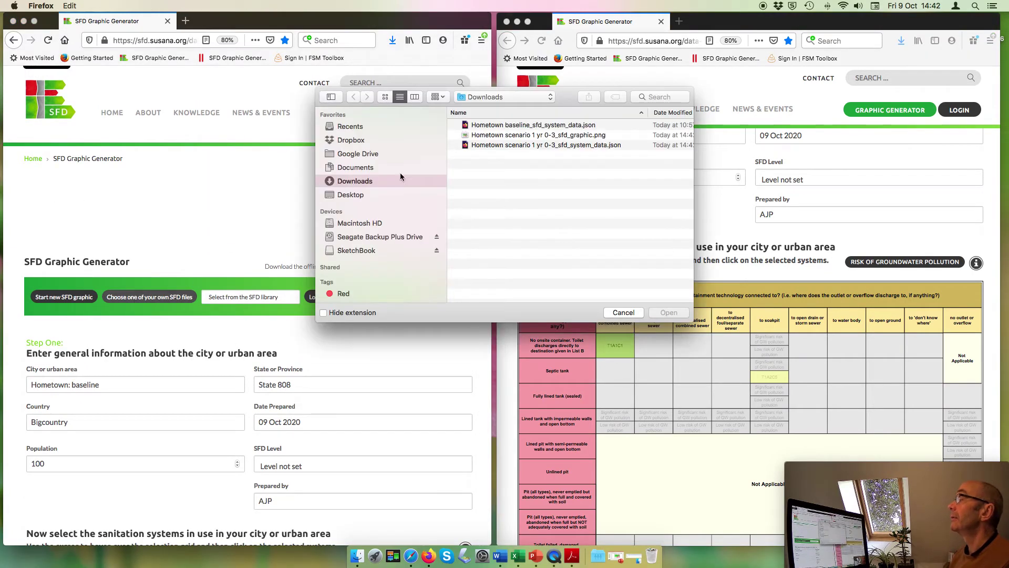
{"action": "left_click", "coordinate": [555, 145]}
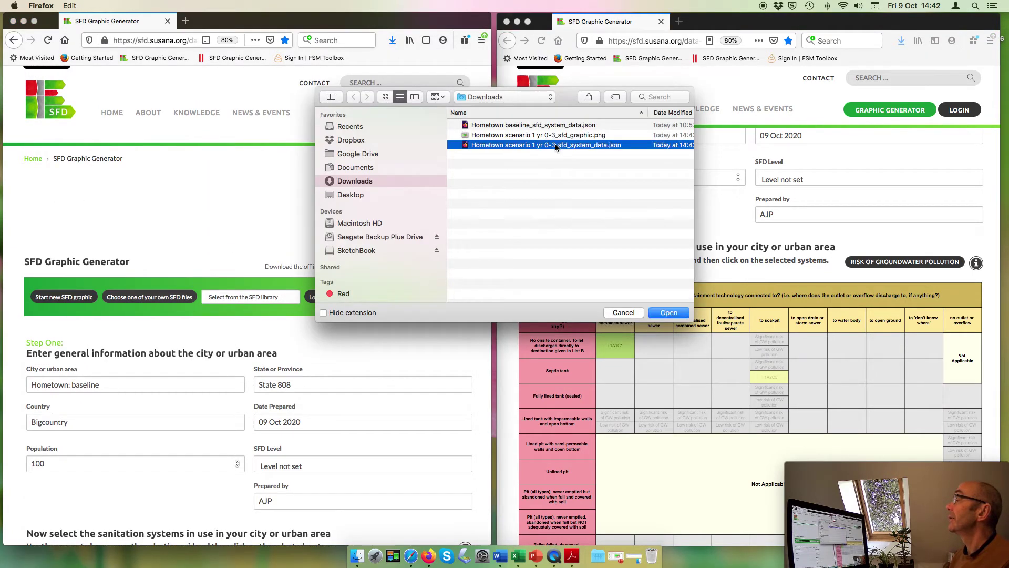
{"action": "left_click", "coordinate": [664, 313]}
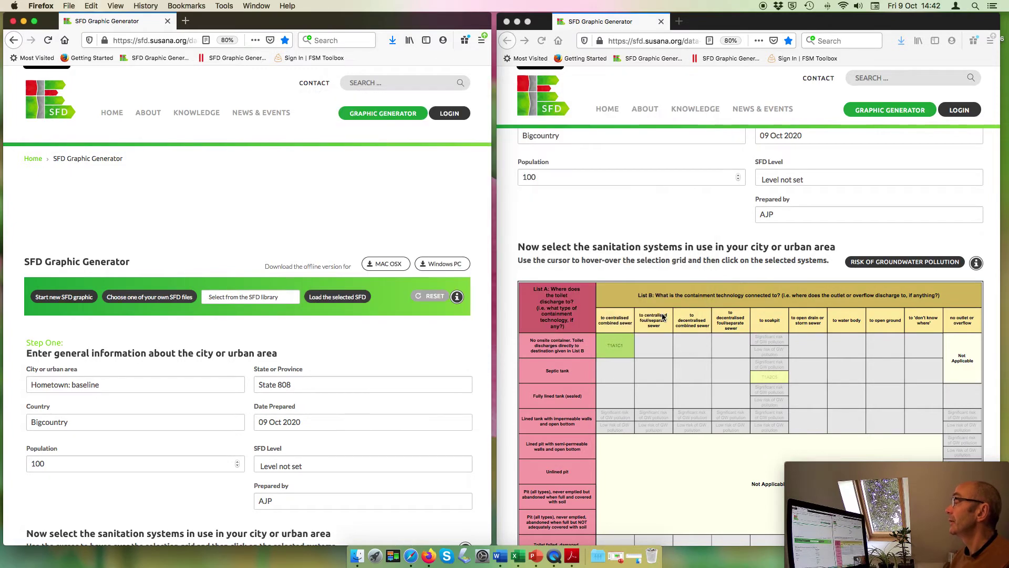
{"action": "left_click", "coordinate": [665, 226]}
- Change the city name to 'Hometown: scenario 2: yr 3-6'
{"action": "scroll", "coordinate": [658, 234], "scroll_direction": "up", "scroll_amount": 4}
{"action": "scroll", "coordinate": [658, 234], "scroll_direction": "up", "scroll_amount": 2}
{"action": "left_click", "coordinate": [596, 300]}
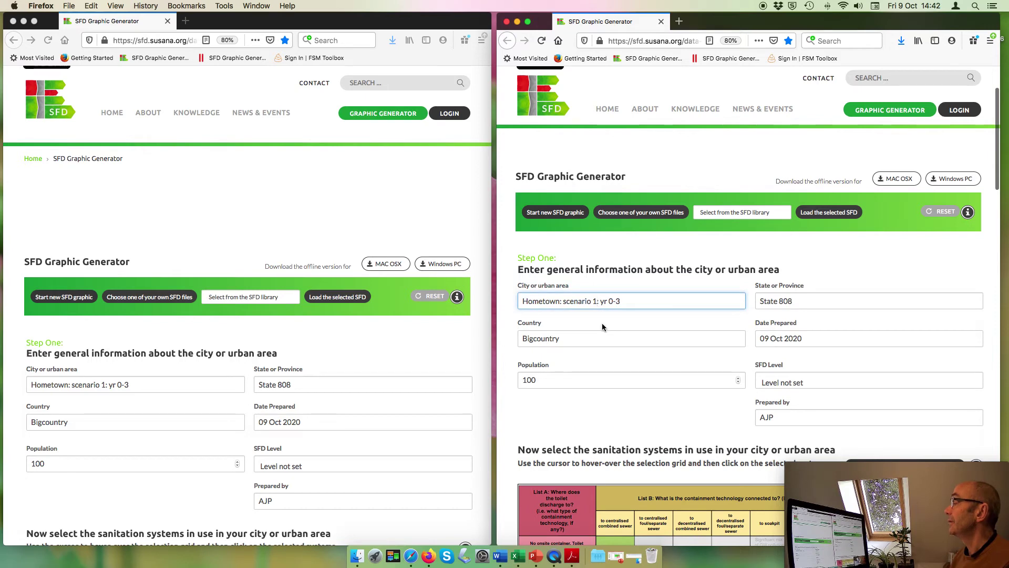
{"action": "key", "text": "BackSpace"}
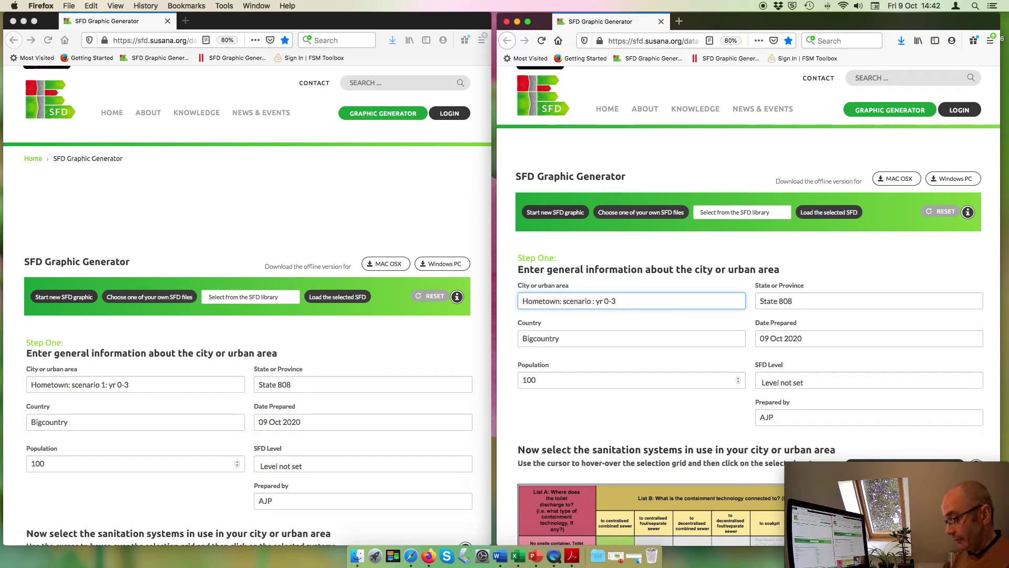
{"action": "type", "text": "2"}
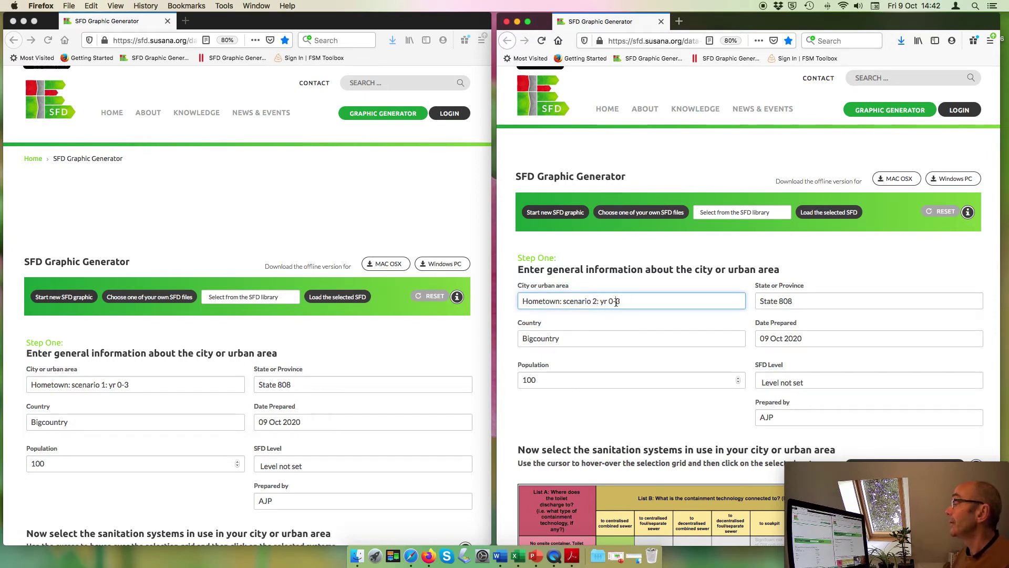
{"action": "left_click", "coordinate": [616, 302]}
{"action": "key", "text": "BackSpace"}
{"action": "key", "text": "BackSpace"}
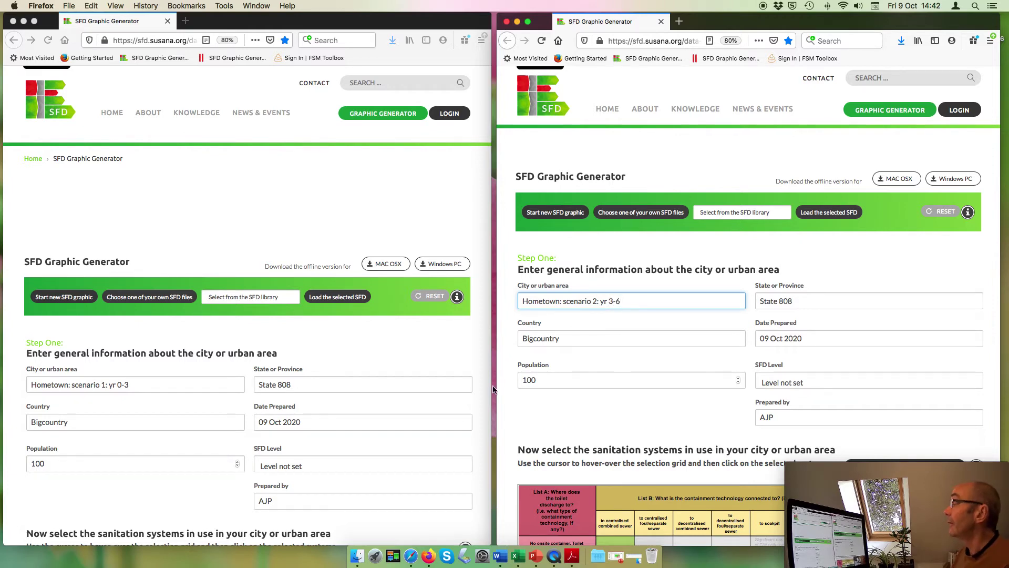
- Set T1A2C5's F4 and F5 values to 75.0 in the SFD matrix
{"action": "scroll", "coordinate": [282, 425], "scroll_direction": "down", "scroll_amount": 5}
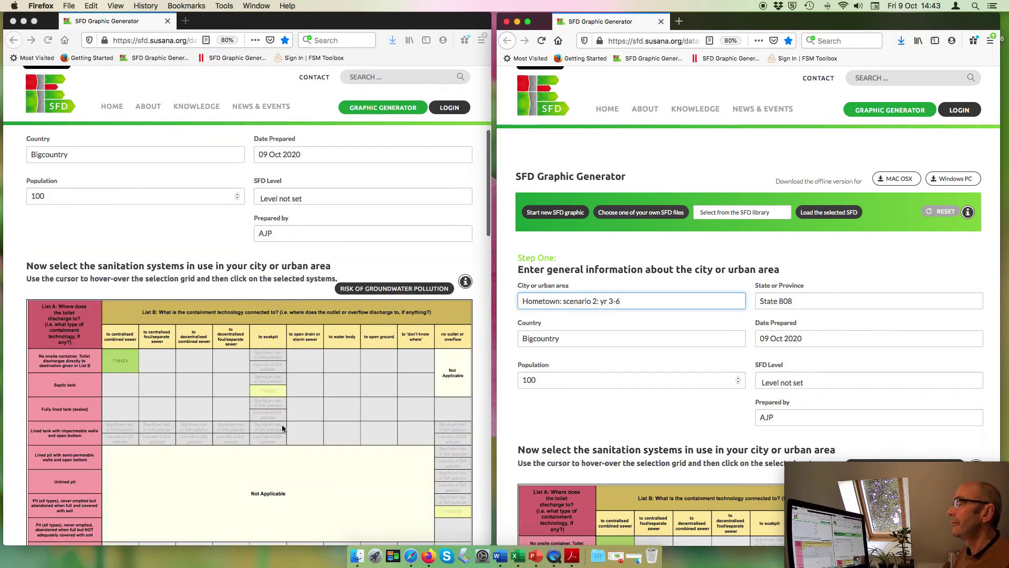
{"action": "scroll", "coordinate": [281, 427], "scroll_direction": "down", "scroll_amount": 3}
{"action": "scroll", "coordinate": [617, 430], "scroll_direction": "down", "scroll_amount": 2}
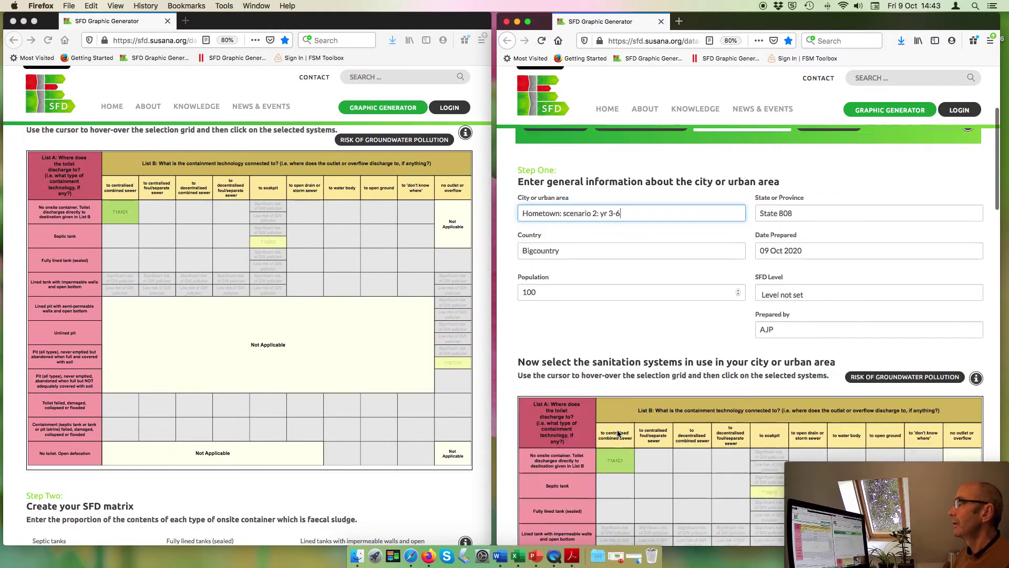
{"action": "scroll", "coordinate": [618, 433], "scroll_direction": "down", "scroll_amount": 6}
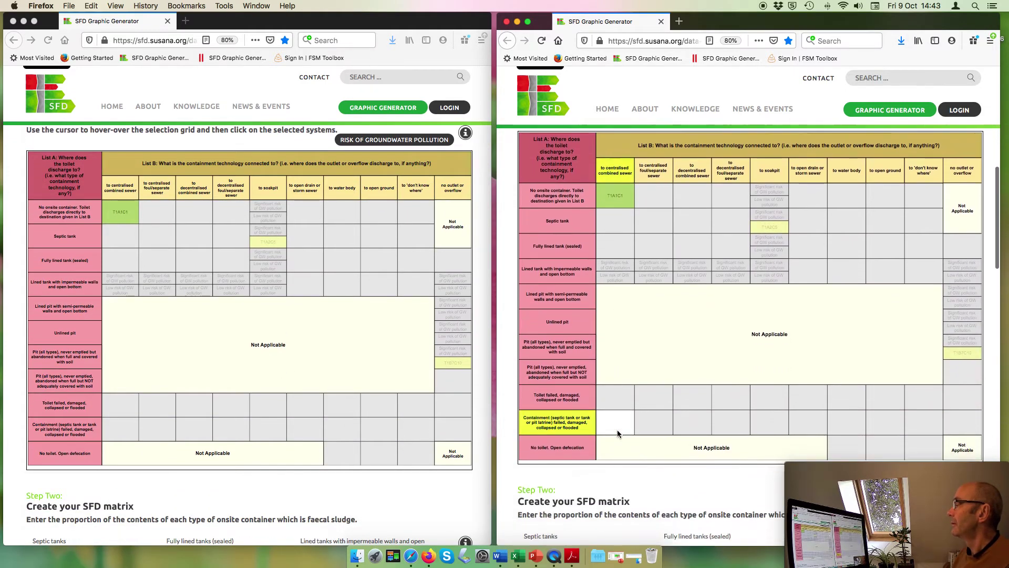
{"action": "scroll", "coordinate": [617, 430], "scroll_direction": "up", "scroll_amount": 1}
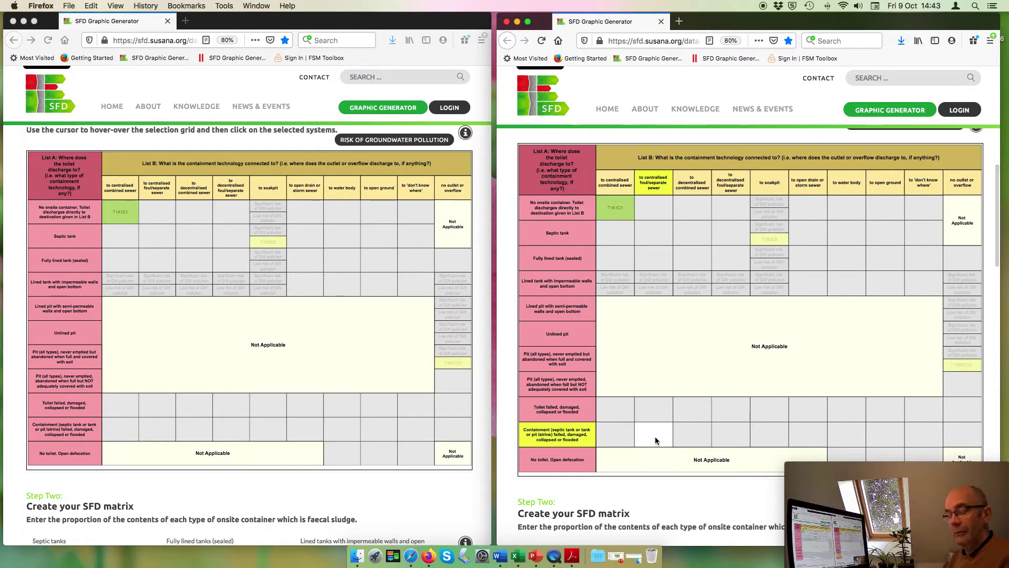
{"action": "scroll", "coordinate": [657, 440], "scroll_direction": "down", "scroll_amount": 1}
{"action": "scroll", "coordinate": [657, 439], "scroll_direction": "down", "scroll_amount": 6}
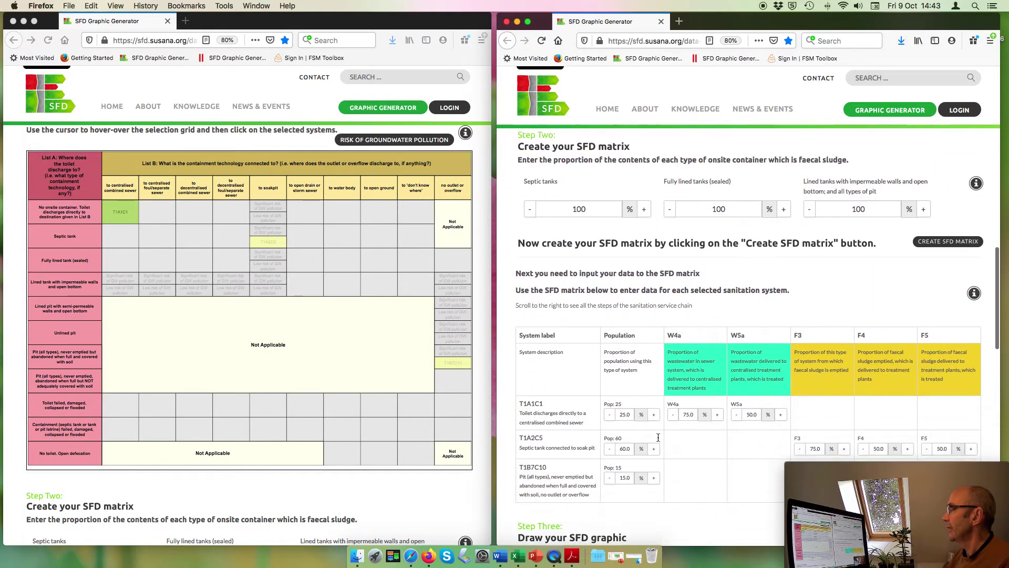
{"action": "scroll", "coordinate": [657, 438], "scroll_direction": "down", "scroll_amount": 3}
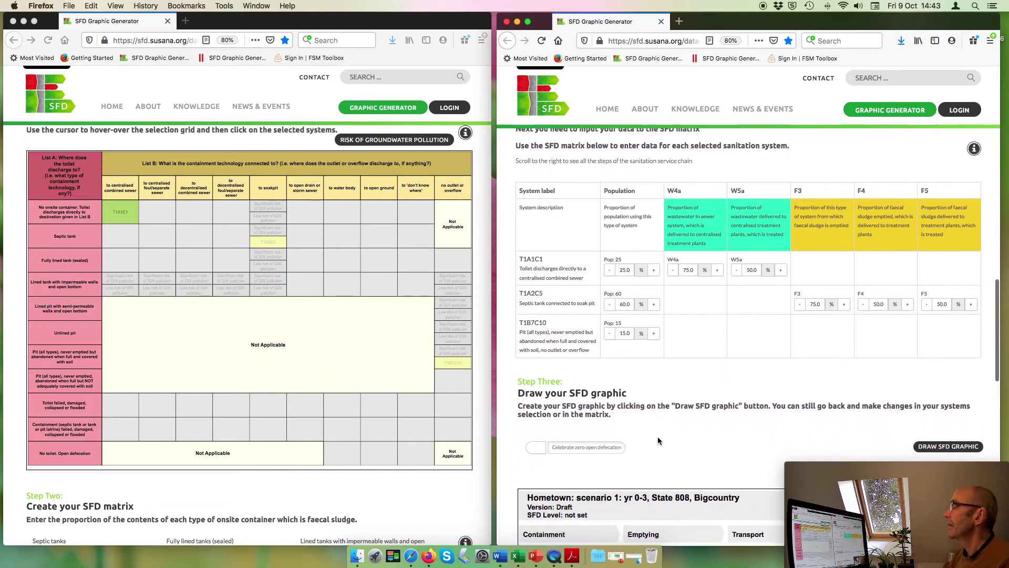
{"action": "scroll", "coordinate": [378, 461], "scroll_direction": "down", "scroll_amount": 8}
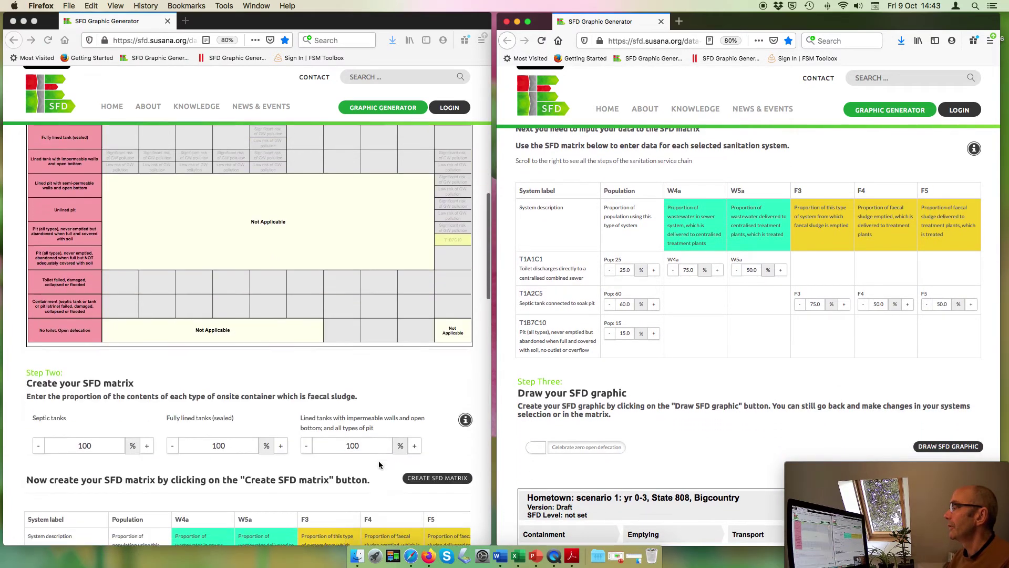
{"action": "scroll", "coordinate": [380, 465], "scroll_direction": "down", "scroll_amount": 2}
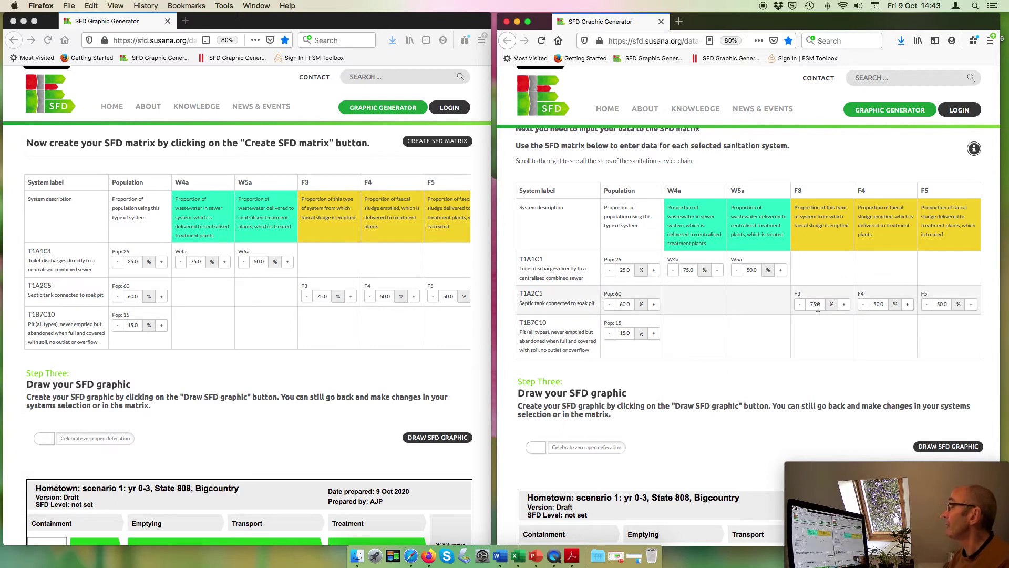
{"action": "left_click", "coordinate": [880, 304]}
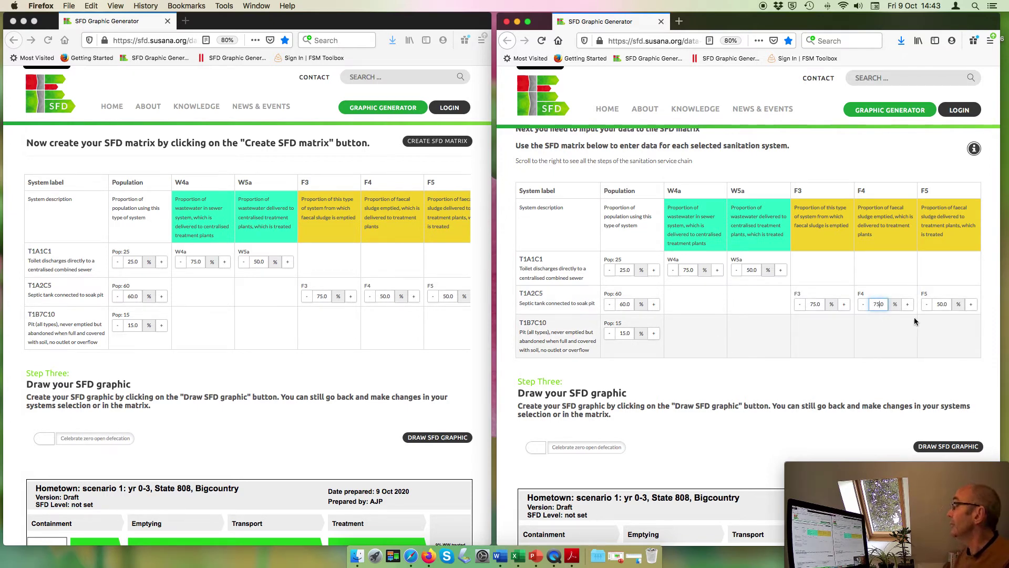
{"action": "left_click", "coordinate": [942, 304]}
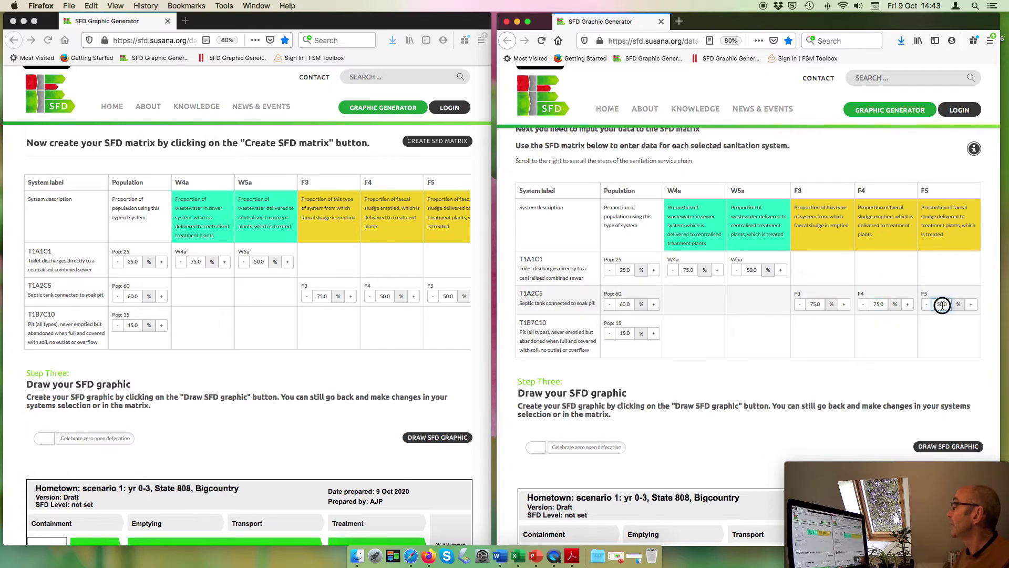
{"action": "key", "text": "BackSpace"}
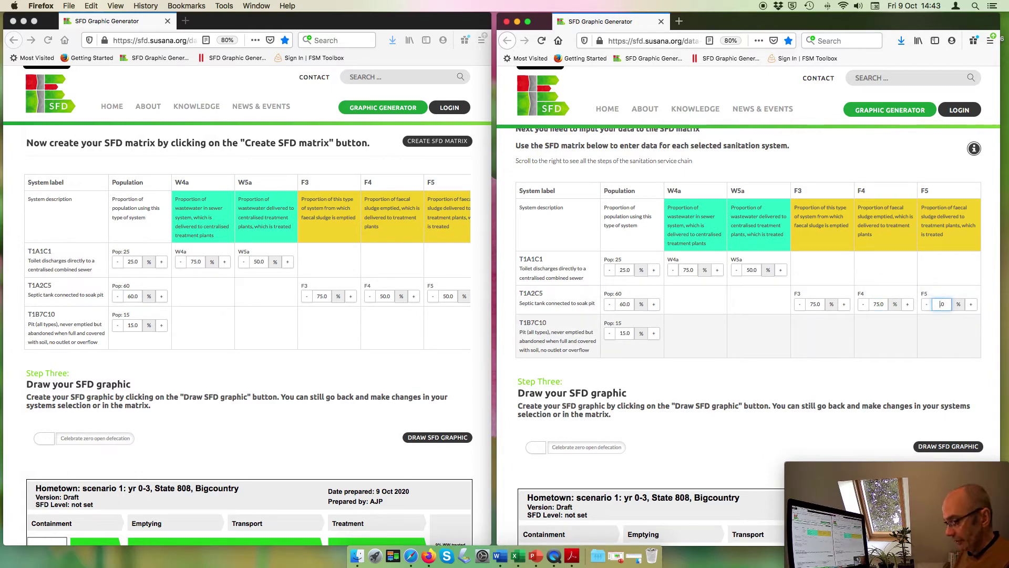
- Set population shares: T1B7C10 to 10.0 and T1A2C5 to 65.0
{"action": "left_click", "coordinate": [625, 334]}
{"action": "key", "text": "BackSpace"}
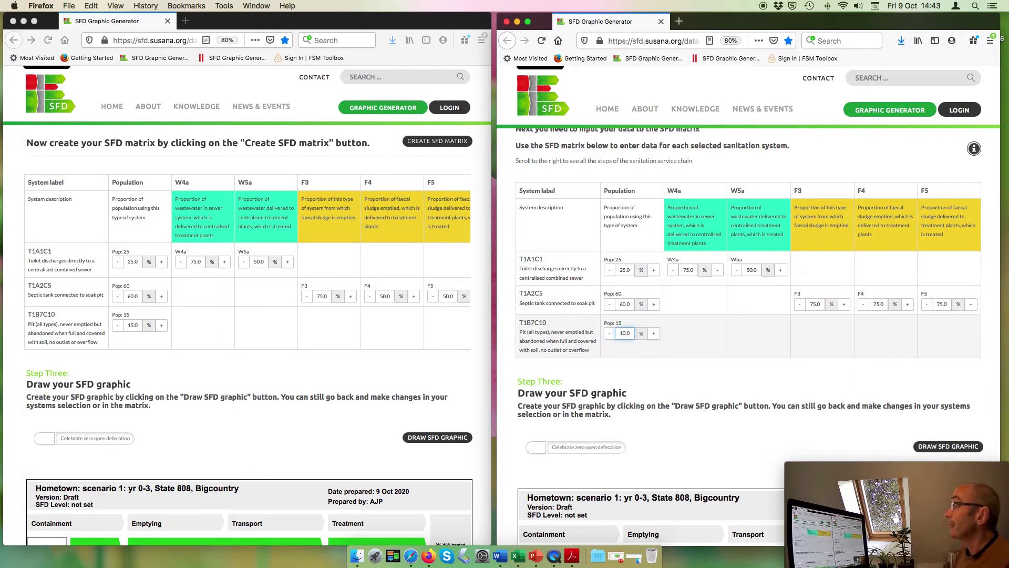
{"action": "type", "text": "0"}
{"action": "scroll", "coordinate": [685, 427], "scroll_direction": "down", "scroll_amount": 8}
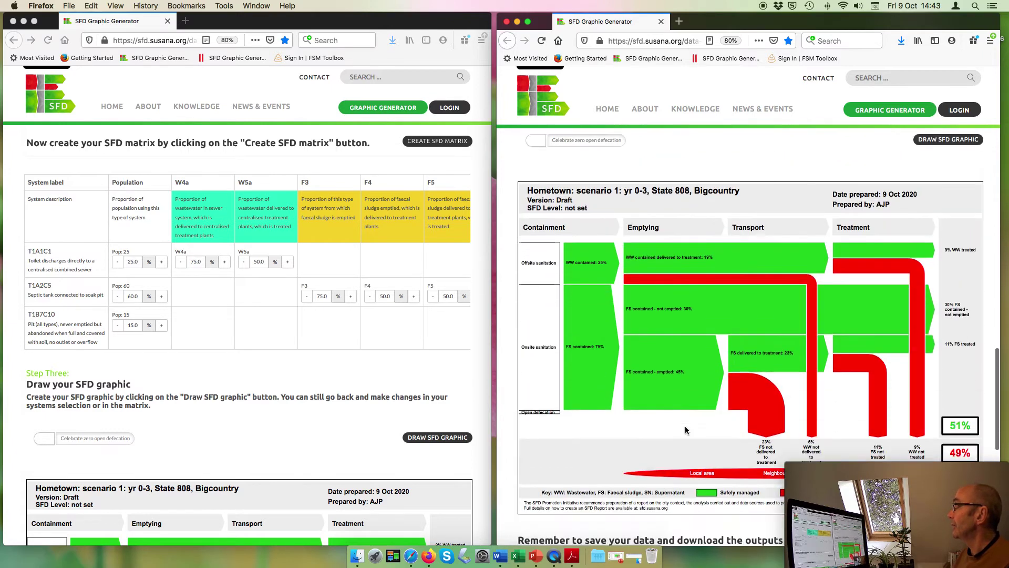
{"action": "scroll", "coordinate": [685, 430], "scroll_direction": "down", "scroll_amount": 1}
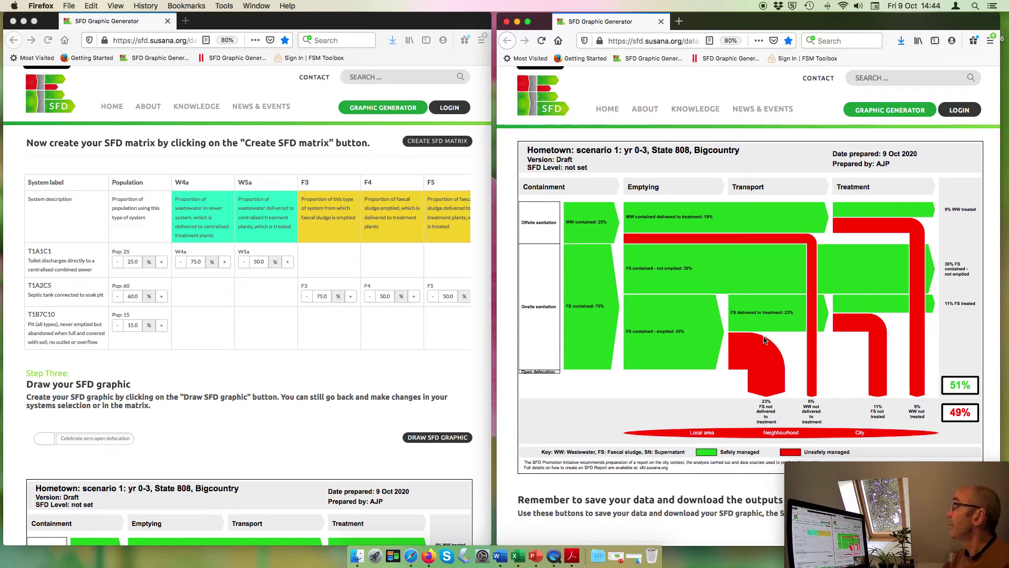
{"action": "scroll", "coordinate": [764, 340], "scroll_direction": "up", "scroll_amount": 5}
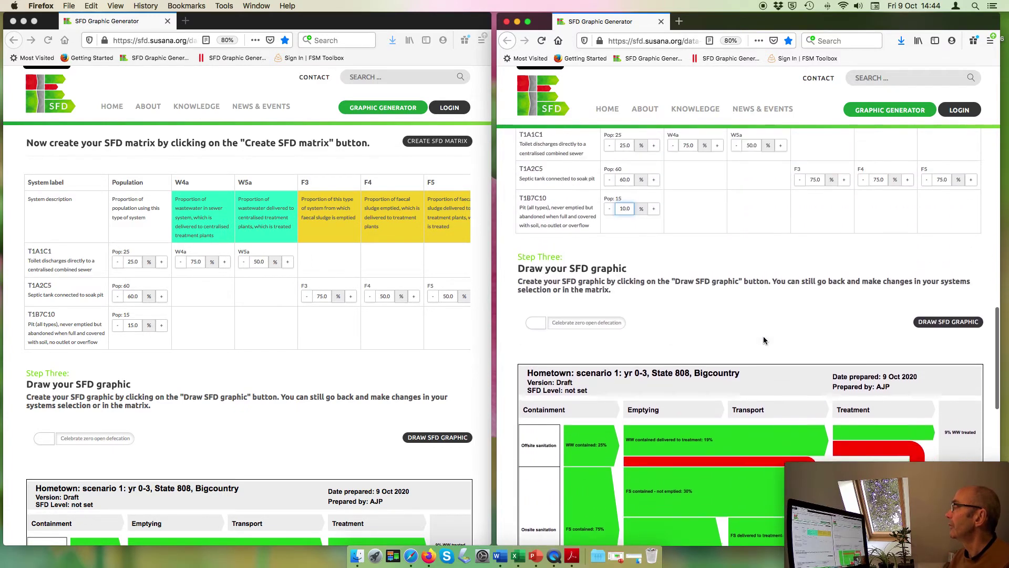
{"action": "scroll", "coordinate": [763, 340], "scroll_direction": "up", "scroll_amount": 1}
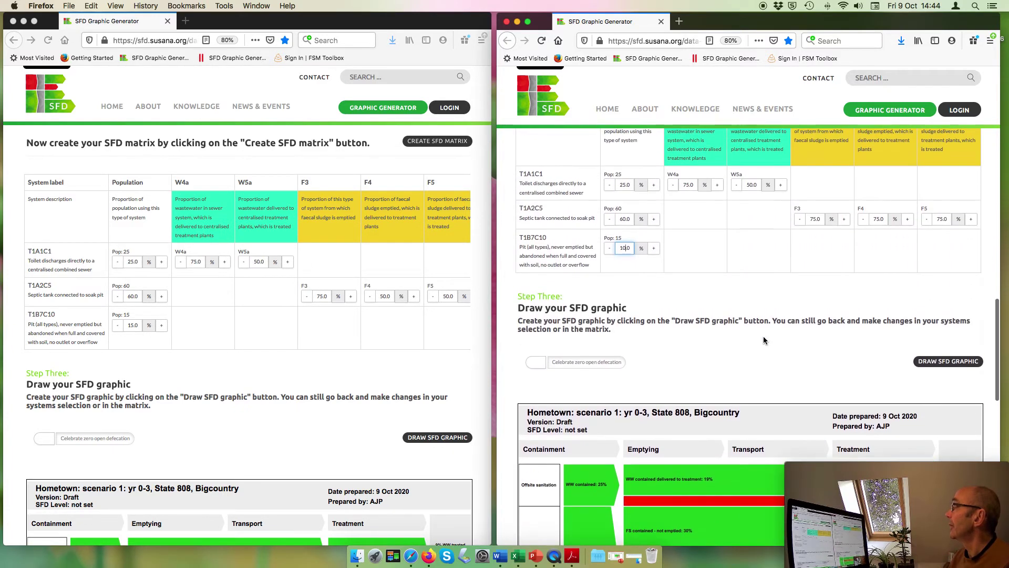
{"action": "left_click", "coordinate": [624, 220]}
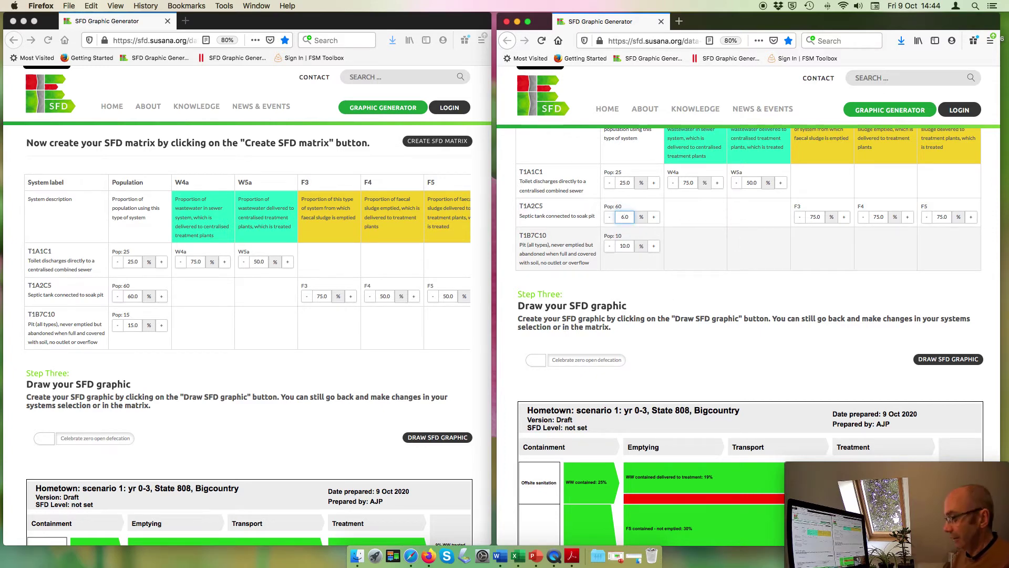
{"action": "key", "text": "BackSpace"}
{"action": "key", "text": "BackSpace"}
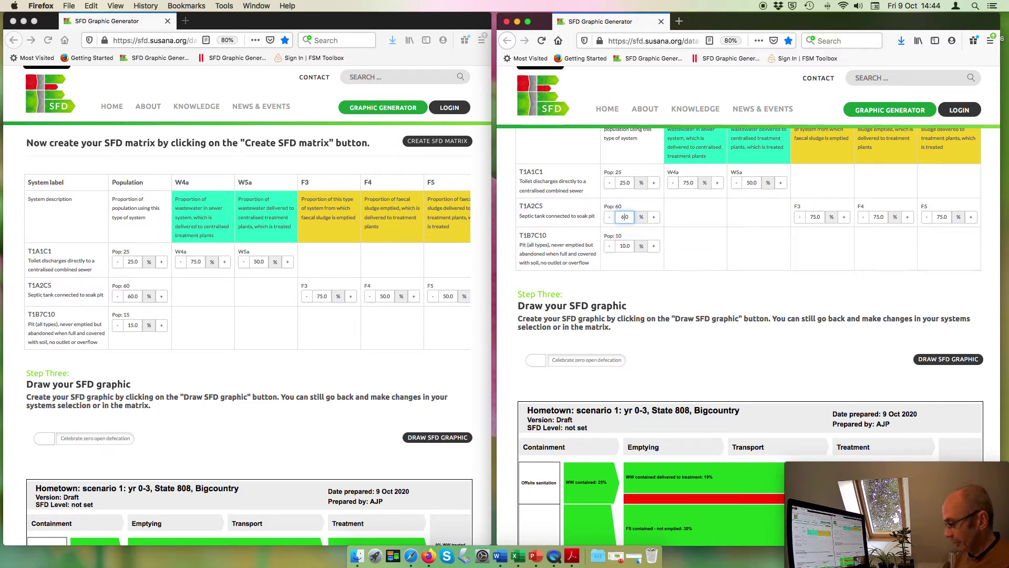
{"action": "left_click", "coordinate": [689, 332]}
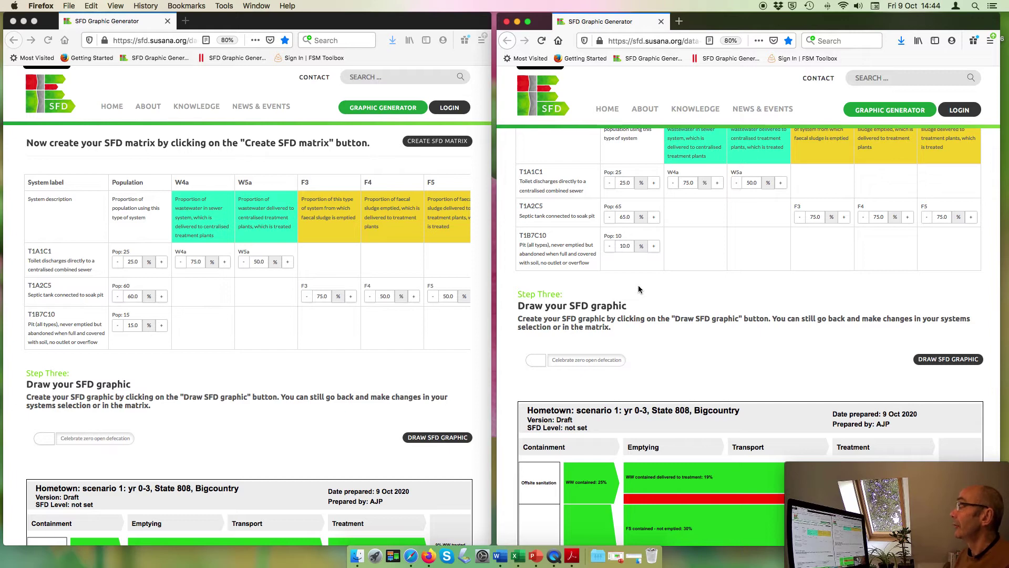
{"action": "scroll", "coordinate": [663, 298], "scroll_direction": "down", "scroll_amount": 5}
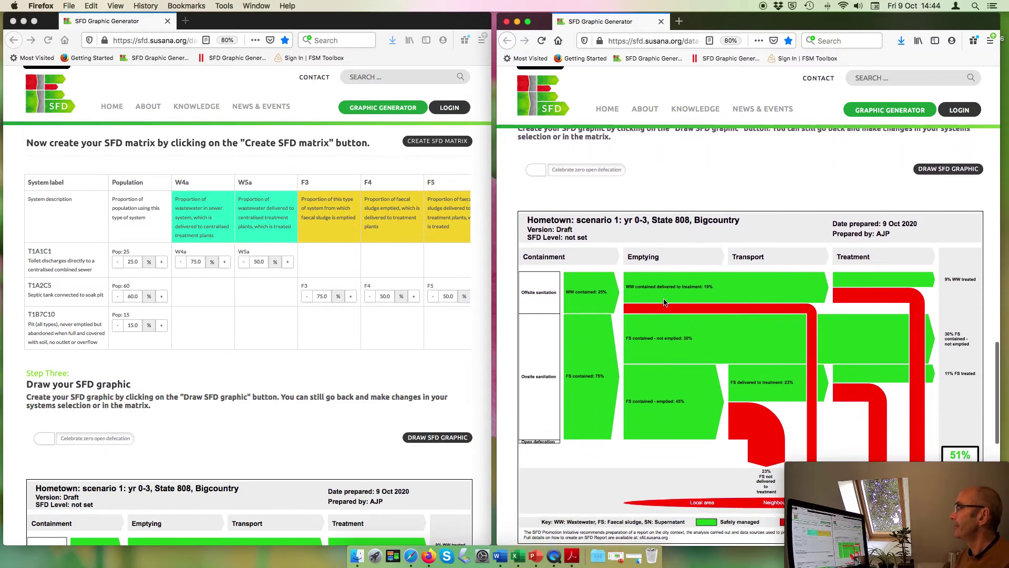
{"action": "scroll", "coordinate": [663, 298], "scroll_direction": "up", "scroll_amount": 10}
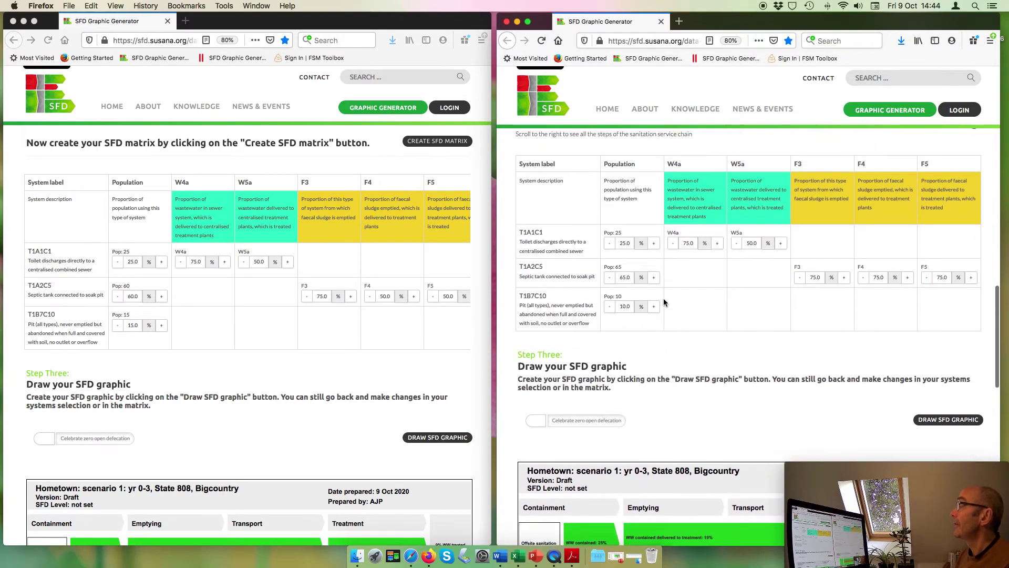
{"action": "scroll", "coordinate": [663, 298], "scroll_direction": "up", "scroll_amount": 10}
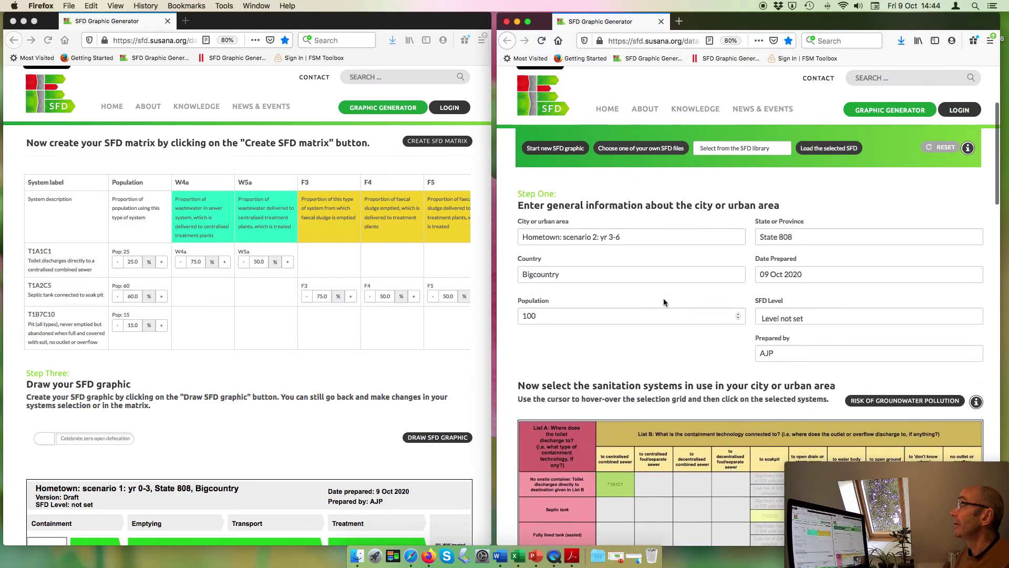
{"action": "scroll", "coordinate": [663, 297], "scroll_direction": "down", "scroll_amount": 3}
{"action": "scroll", "coordinate": [664, 301], "scroll_direction": "down", "scroll_amount": 10}
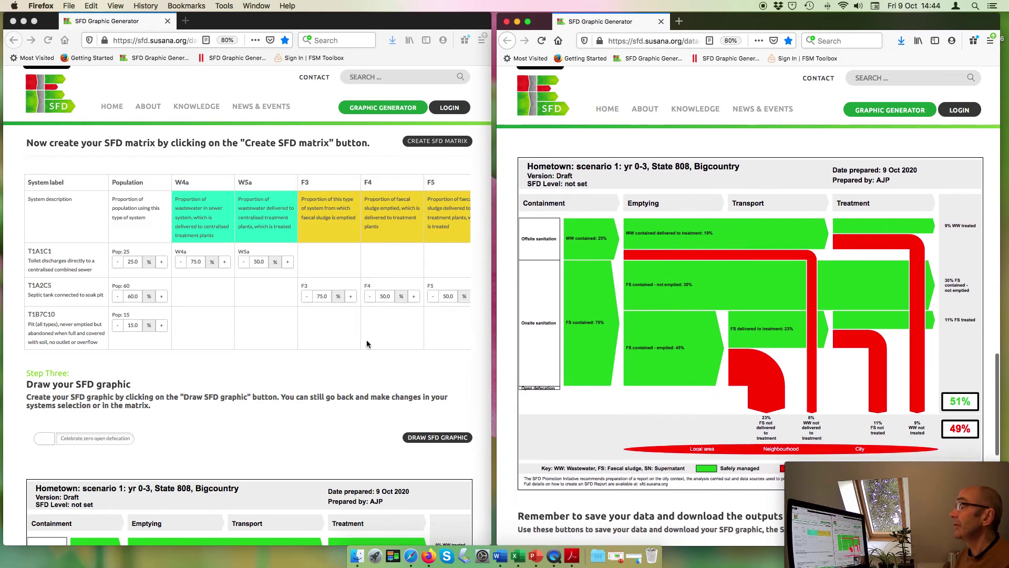
{"action": "scroll", "coordinate": [367, 342], "scroll_direction": "down", "scroll_amount": 3}
{"action": "scroll", "coordinate": [367, 342], "scroll_direction": "down", "scroll_amount": 6}
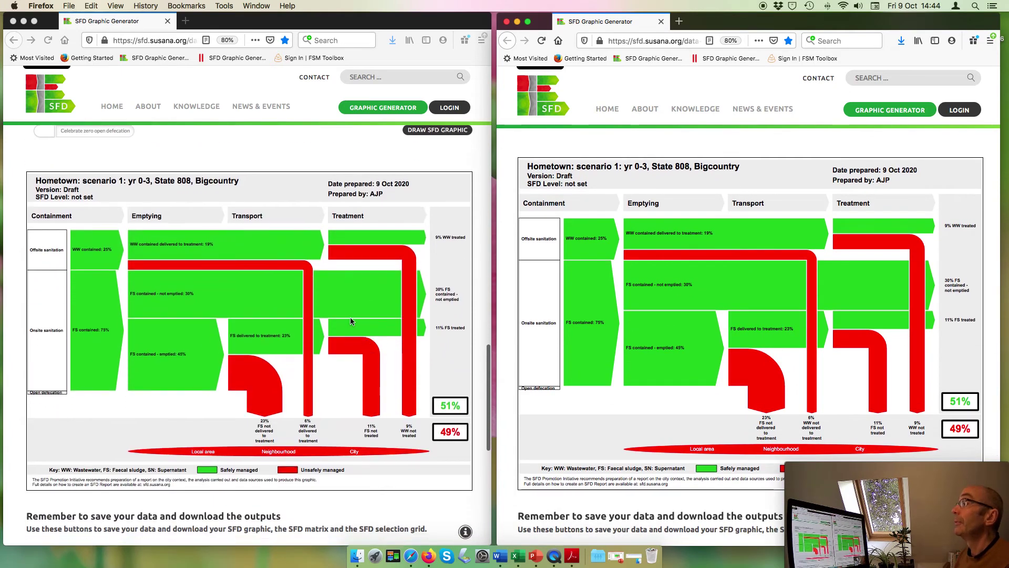
{"action": "scroll", "coordinate": [276, 267], "scroll_direction": "down", "scroll_amount": 1}
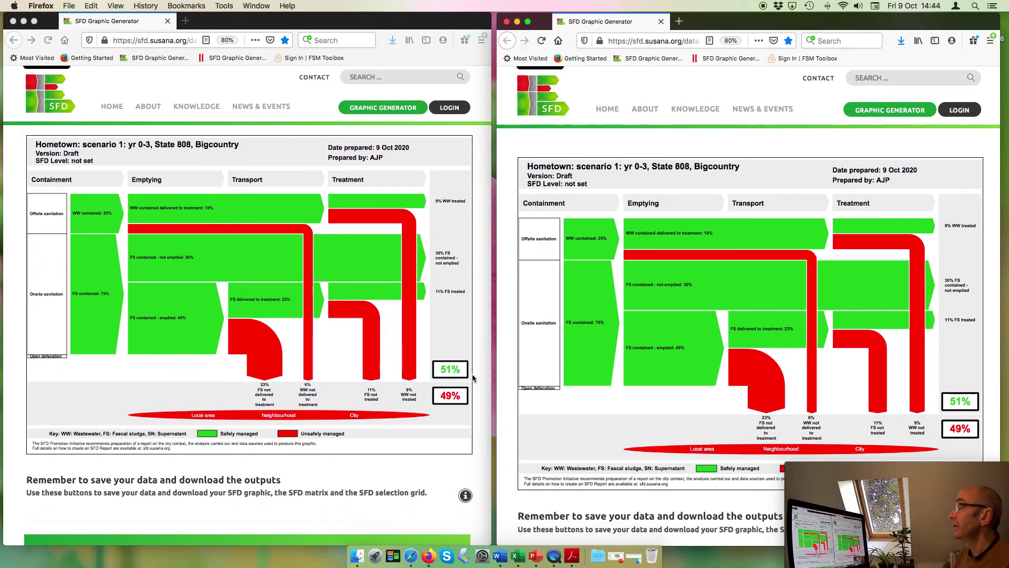
{"action": "scroll", "coordinate": [906, 293], "scroll_direction": "up", "scroll_amount": 1}
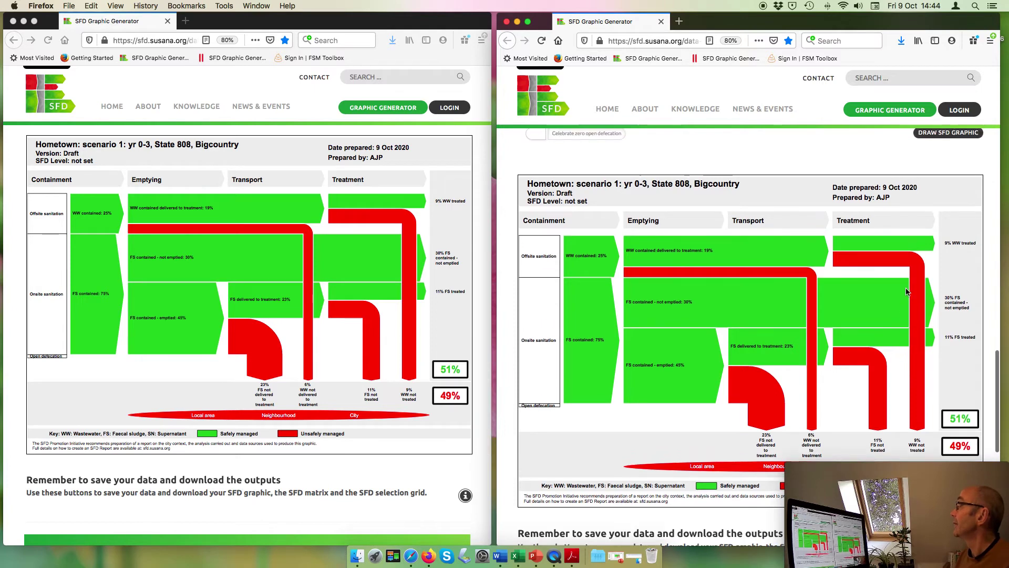
{"action": "left_click", "coordinate": [948, 138]}
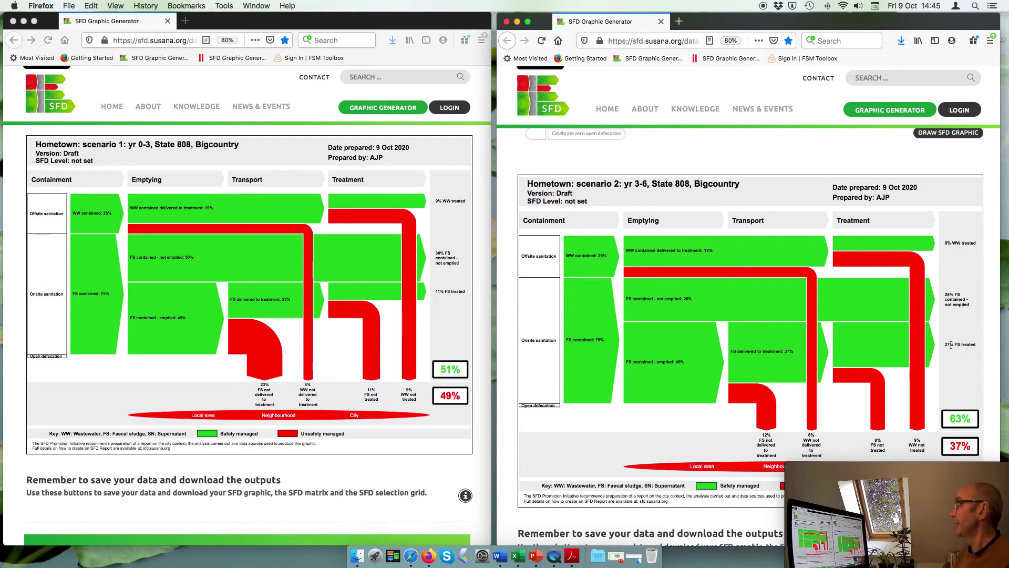
{"action": "scroll", "coordinate": [952, 344], "scroll_direction": "down", "scroll_amount": 1}
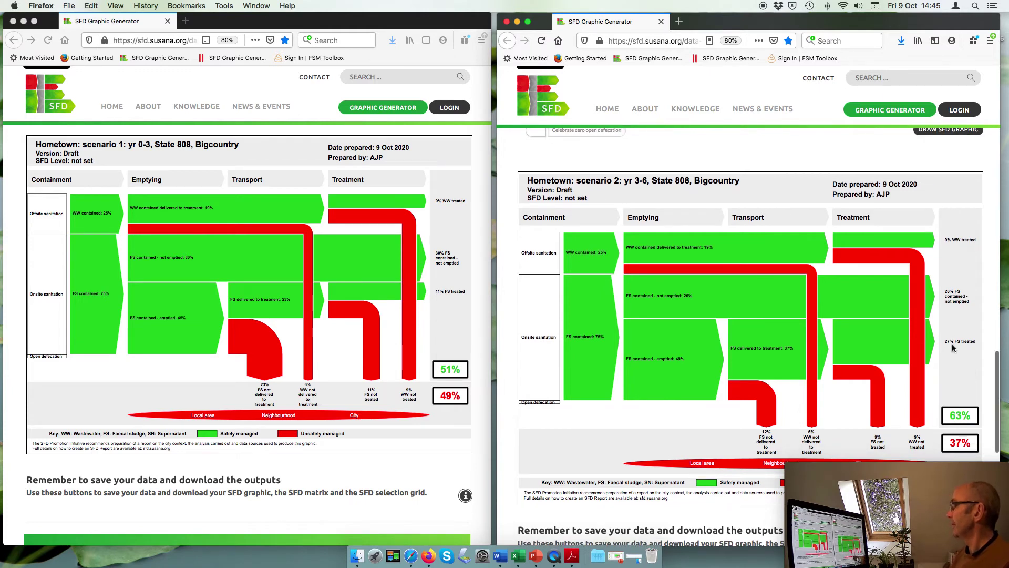
{"action": "scroll", "coordinate": [962, 399], "scroll_direction": "down", "scroll_amount": 2}
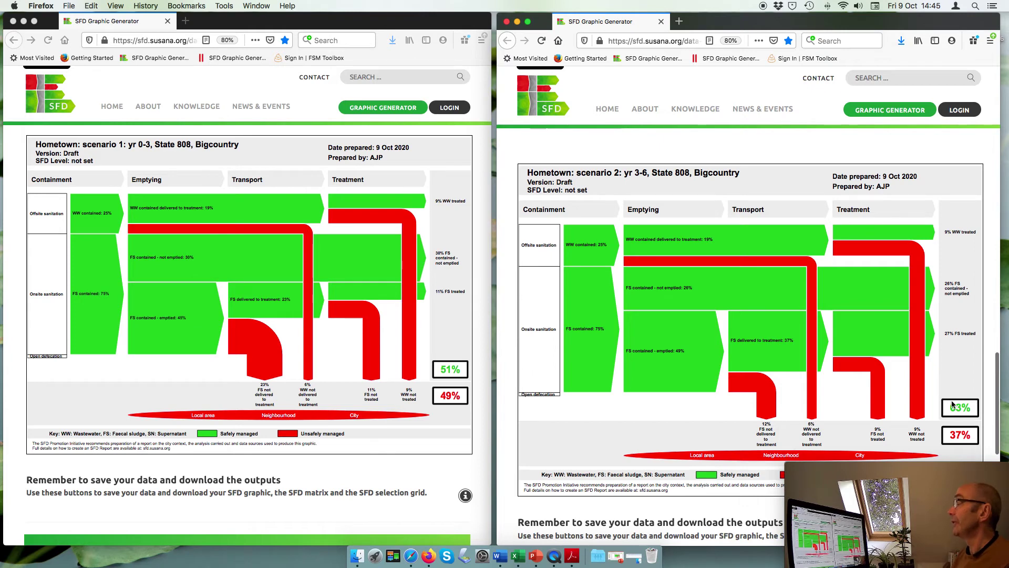
{"action": "scroll", "coordinate": [818, 430], "scroll_direction": "down", "scroll_amount": 2}
{"action": "scroll", "coordinate": [818, 430], "scroll_direction": "down", "scroll_amount": 1}
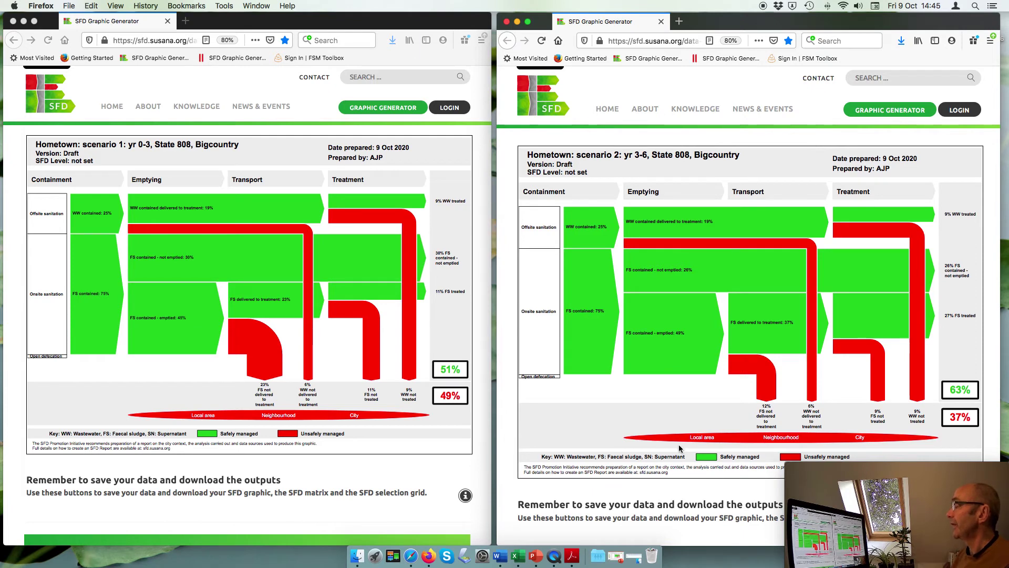
{"action": "scroll", "coordinate": [663, 451], "scroll_direction": "down", "scroll_amount": 5}
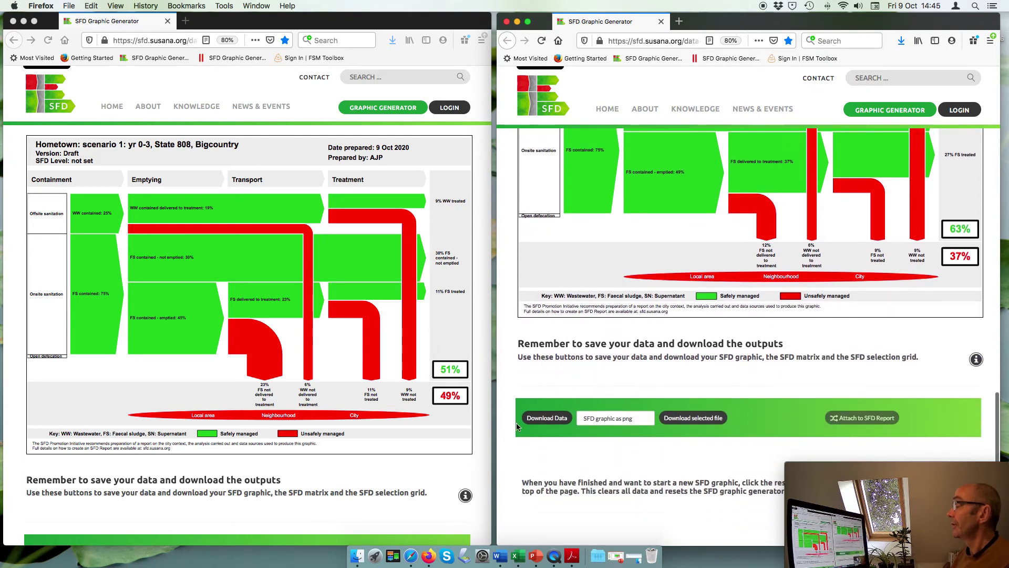
- Save the scenario 2 data JSON and 'Hometown scenario 2 yr 3-6_sfd_graphic.png'
{"action": "left_click", "coordinate": [540, 419]}
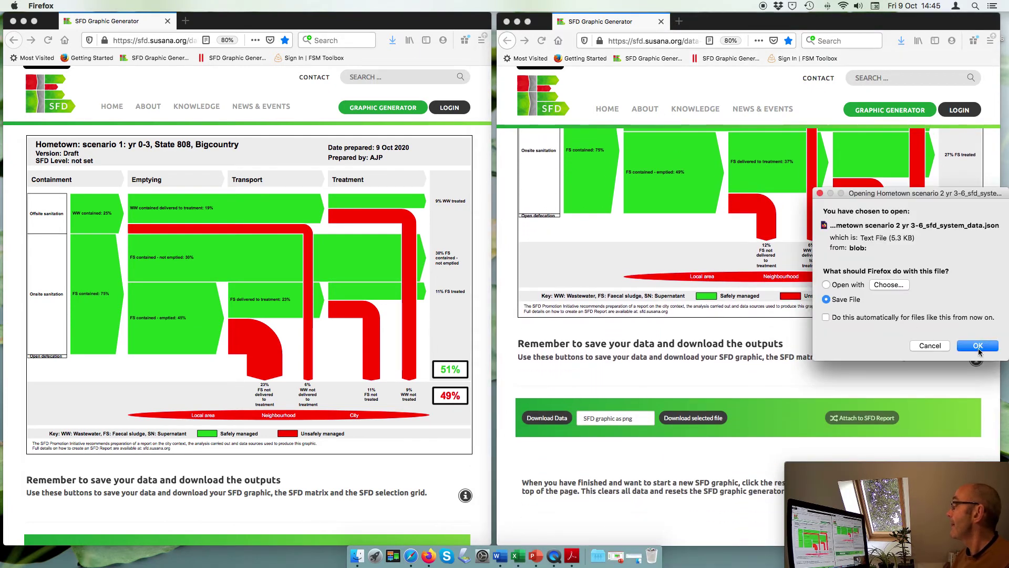
{"action": "left_click", "coordinate": [977, 345]}
{"action": "left_click", "coordinate": [617, 419]}
{"action": "left_click", "coordinate": [692, 418]}
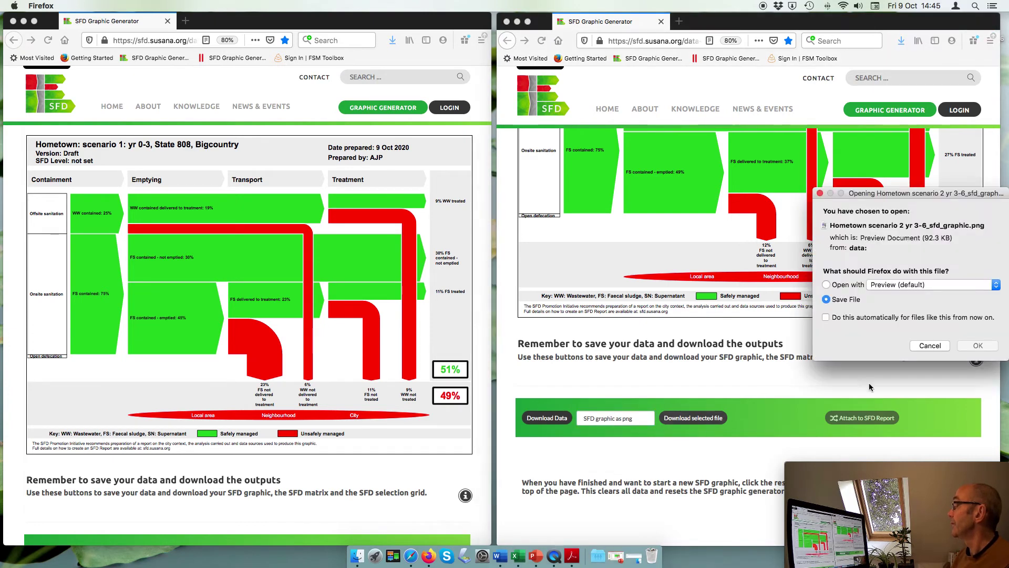
{"action": "left_click", "coordinate": [970, 349]}
{"action": "scroll", "coordinate": [680, 374], "scroll_direction": "up", "scroll_amount": 3}
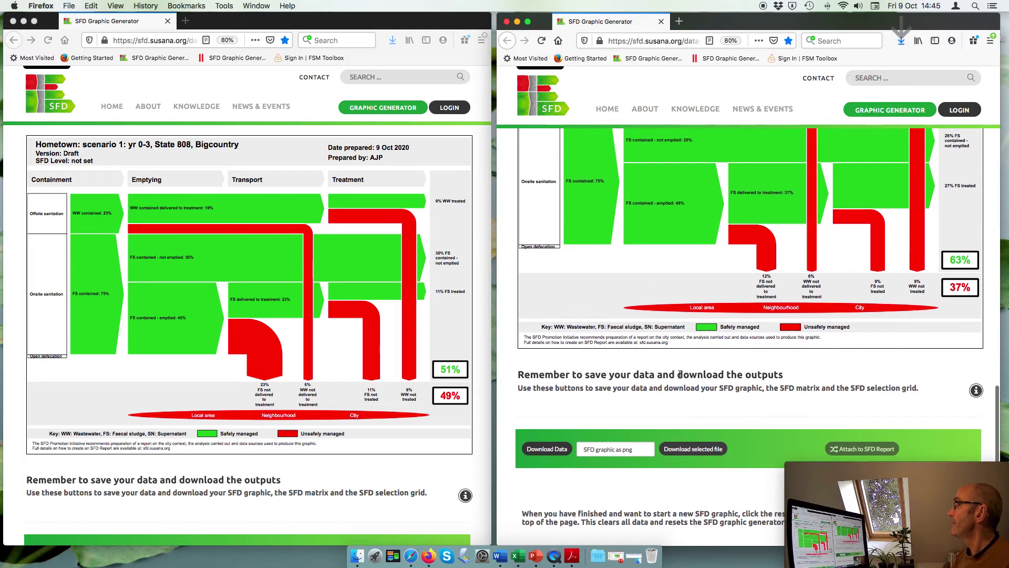
{"action": "scroll", "coordinate": [680, 374], "scroll_direction": "up", "scroll_amount": 2}
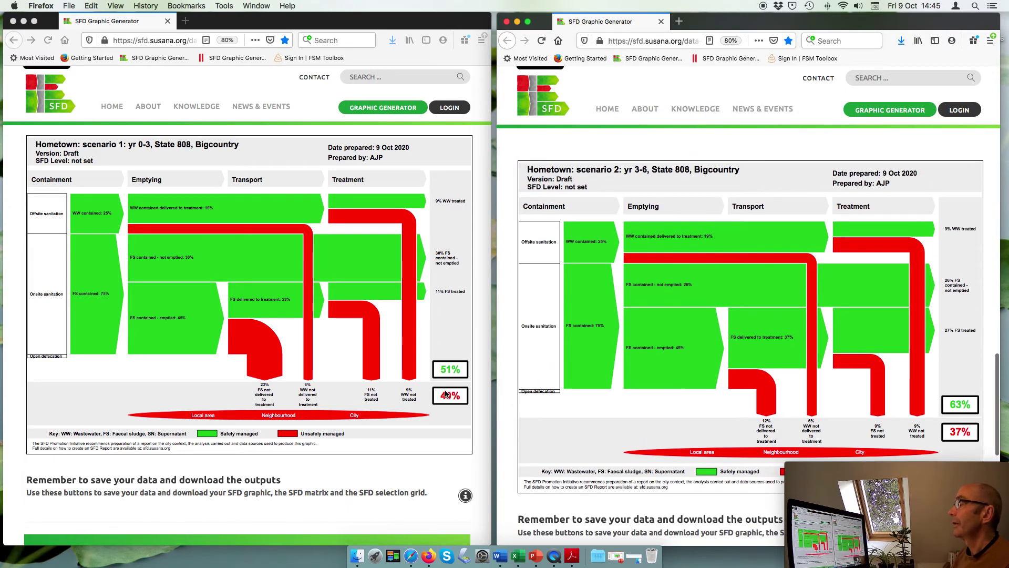
{"action": "scroll", "coordinate": [446, 394], "scroll_direction": "up", "scroll_amount": 15}
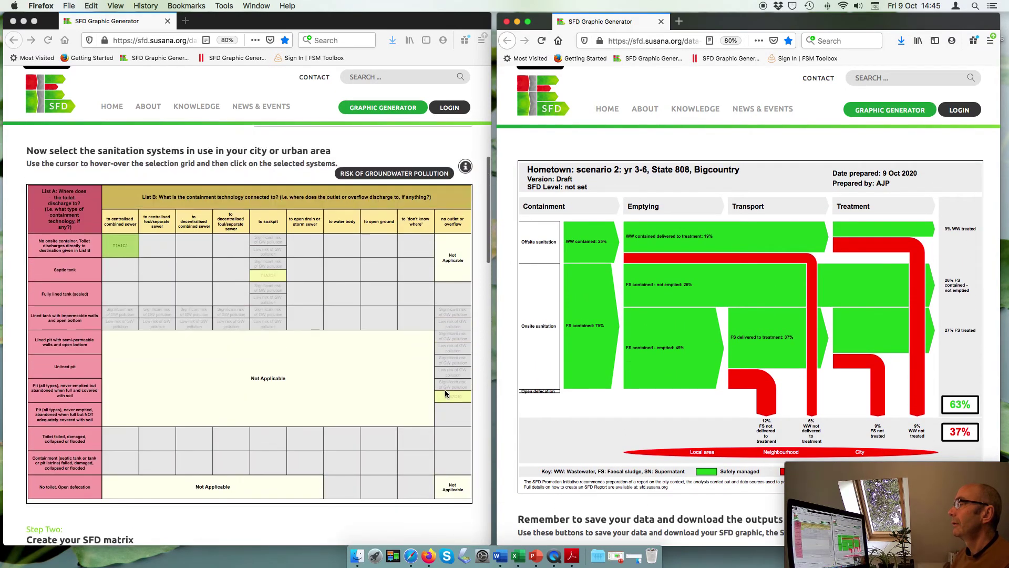
{"action": "scroll", "coordinate": [445, 393], "scroll_direction": "down", "scroll_amount": 15}
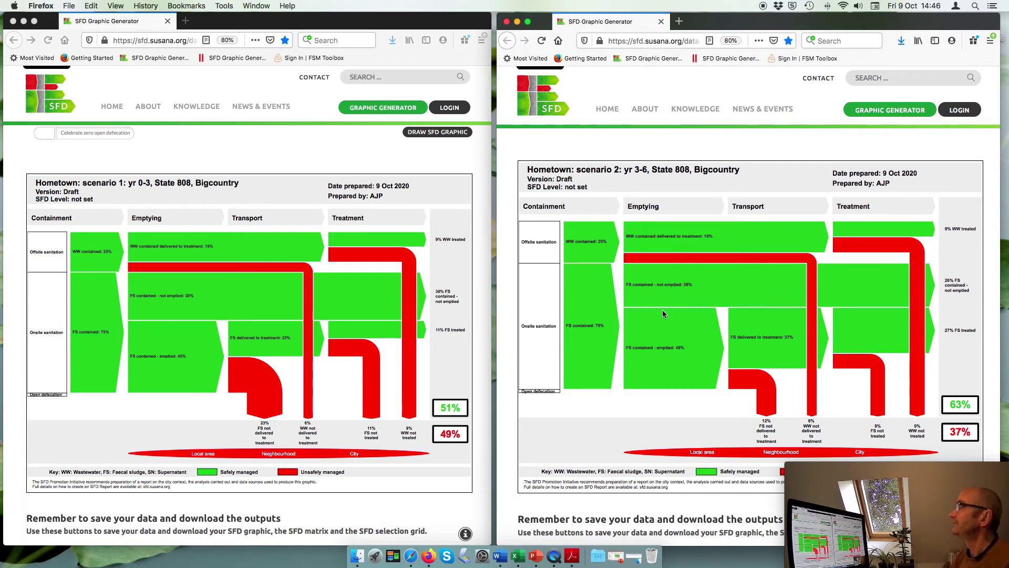
{"action": "scroll", "coordinate": [333, 322], "scroll_direction": "up", "scroll_amount": 5}
{"action": "scroll", "coordinate": [334, 323], "scroll_direction": "up", "scroll_amount": 20}
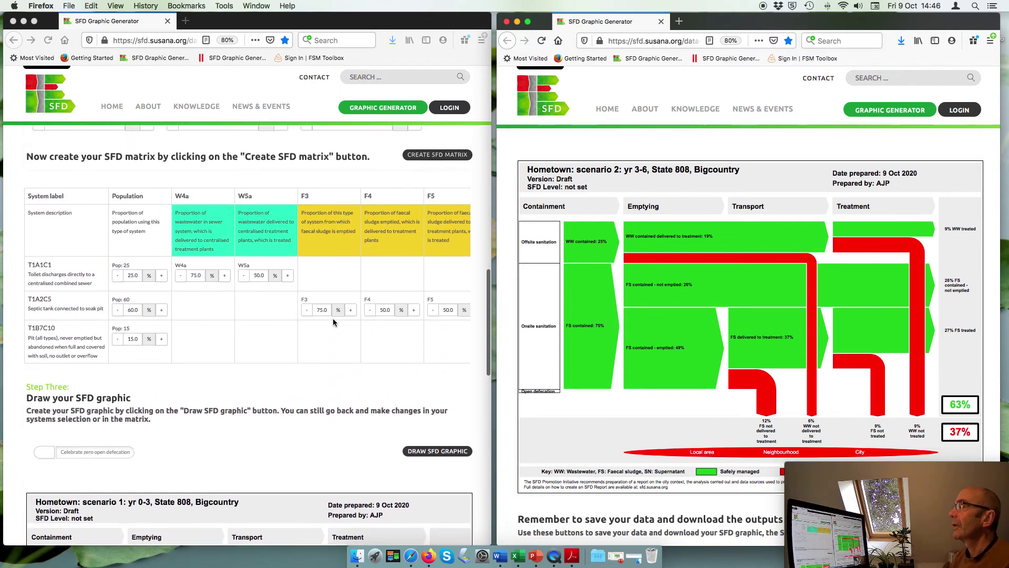
- Open 'Hometown scenario 2 yr 3-6_sfd_system_data.json' in the left window and view its matrix
{"action": "scroll", "coordinate": [333, 322], "scroll_direction": "up", "scroll_amount": 5}
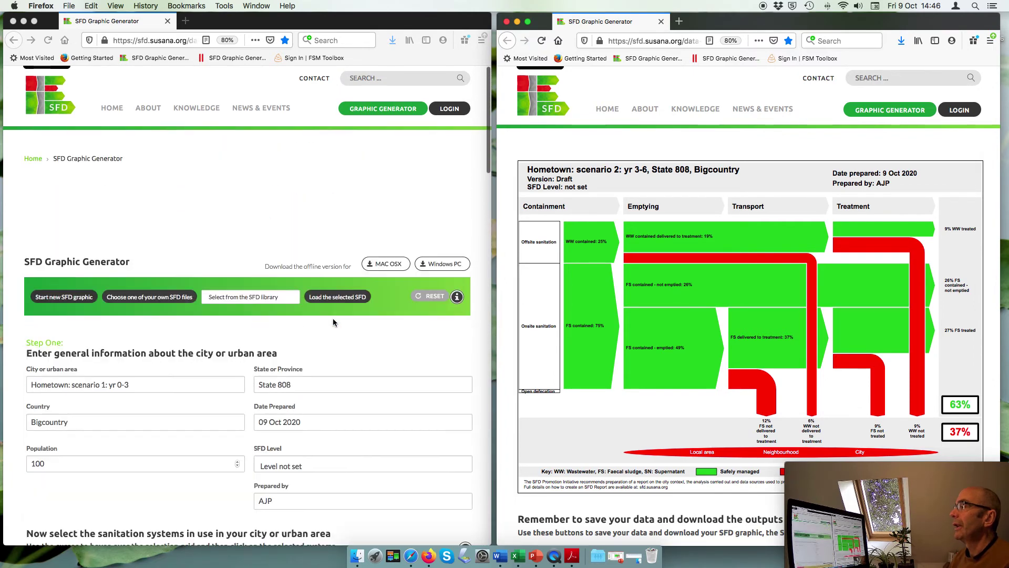
{"action": "left_click", "coordinate": [137, 300]}
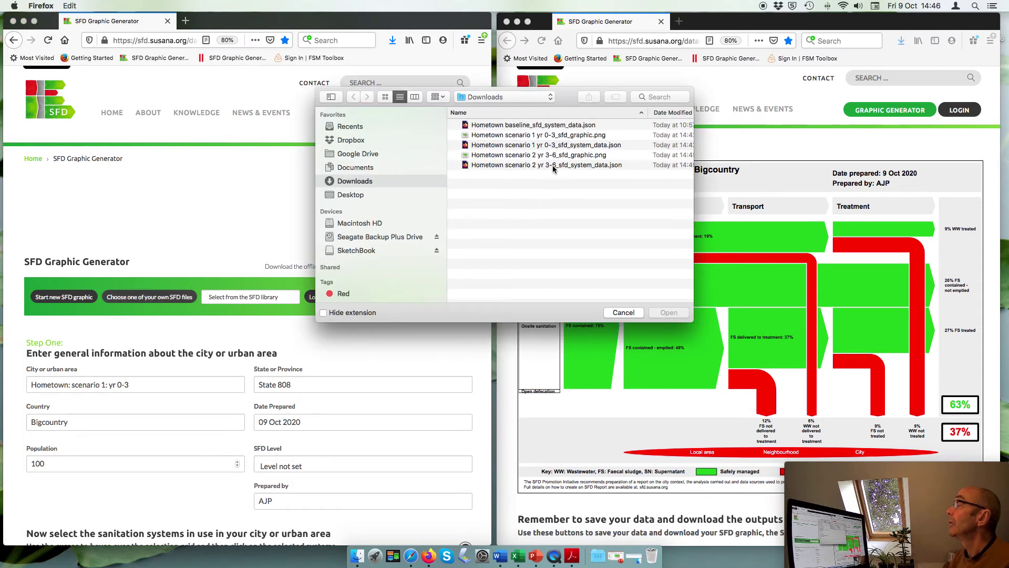
{"action": "left_click", "coordinate": [553, 166]}
{"action": "left_click", "coordinate": [672, 315]}
{"action": "scroll", "coordinate": [386, 389], "scroll_direction": "down", "scroll_amount": 3}
{"action": "scroll", "coordinate": [386, 389], "scroll_direction": "down", "scroll_amount": 15}
{"action": "scroll", "coordinate": [387, 388], "scroll_direction": "down", "scroll_amount": 3}
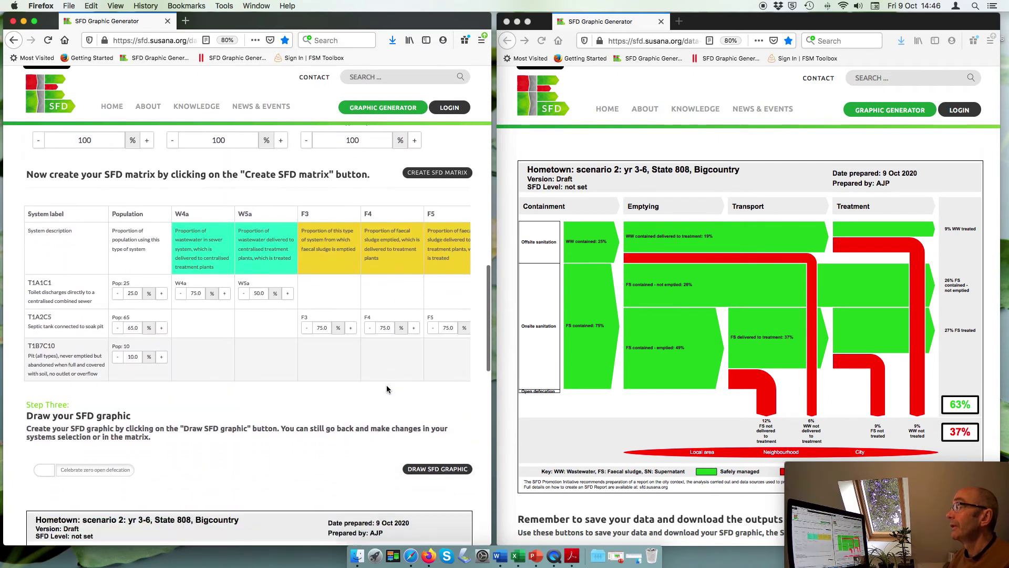
{"action": "scroll", "coordinate": [630, 362], "scroll_direction": "up", "scroll_amount": 10}
{"action": "scroll", "coordinate": [629, 361], "scroll_direction": "down", "scroll_amount": 2}
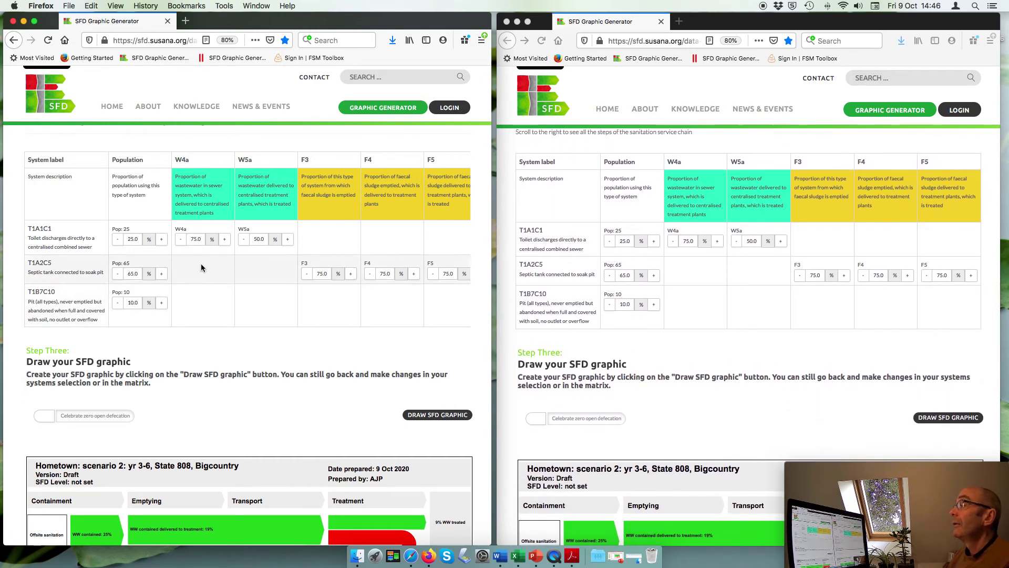
- Set T1A1C1's W4a and W5a shares to 80%
{"action": "left_click", "coordinate": [691, 241]}
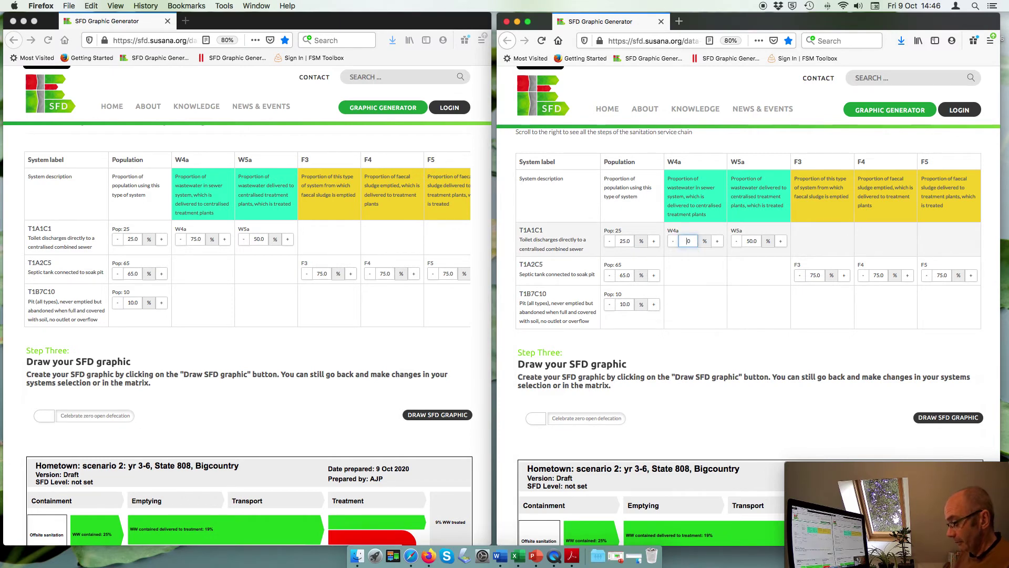
{"action": "key", "text": "BackSpace"}
{"action": "key", "text": "BackSpace"}
{"action": "type", "text": "80"}
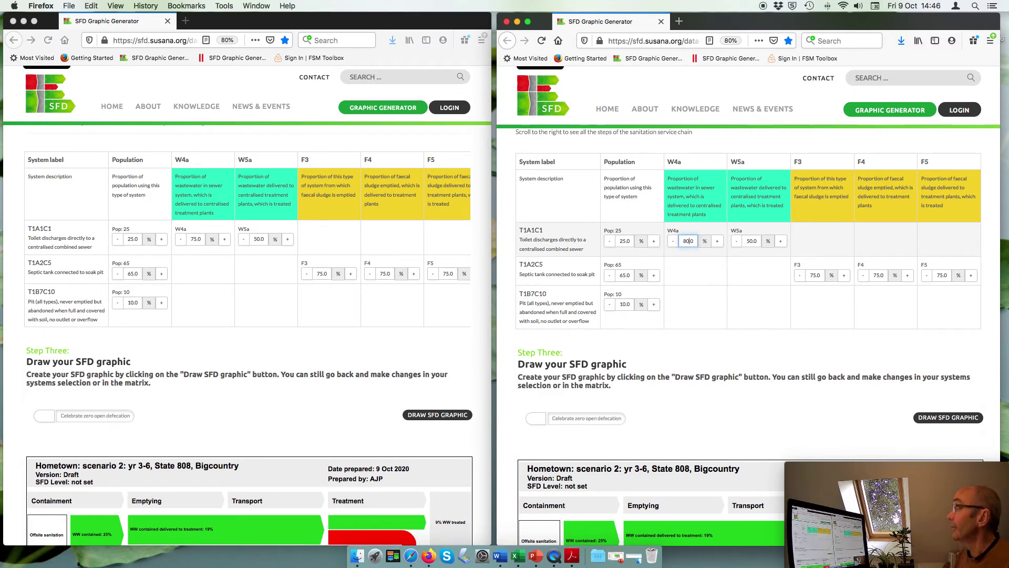
{"action": "left_click", "coordinate": [754, 240]}
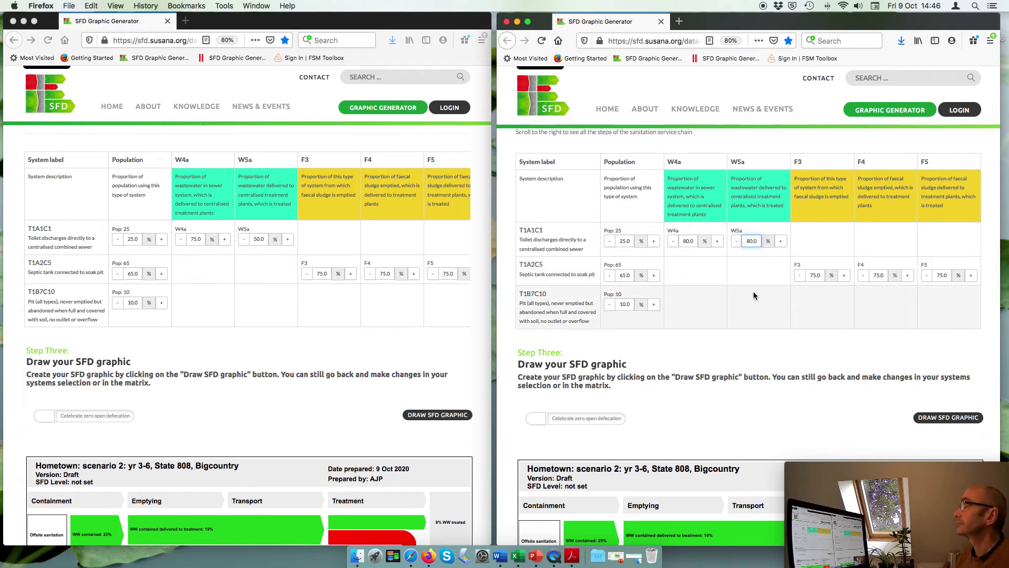
- Set population shares to 5% for T1B7C10 and 30% for T1A1C1
{"action": "left_click", "coordinate": [625, 303]}
{"action": "key", "text": "BackSpace"}
{"action": "key", "text": "BackSpace"}
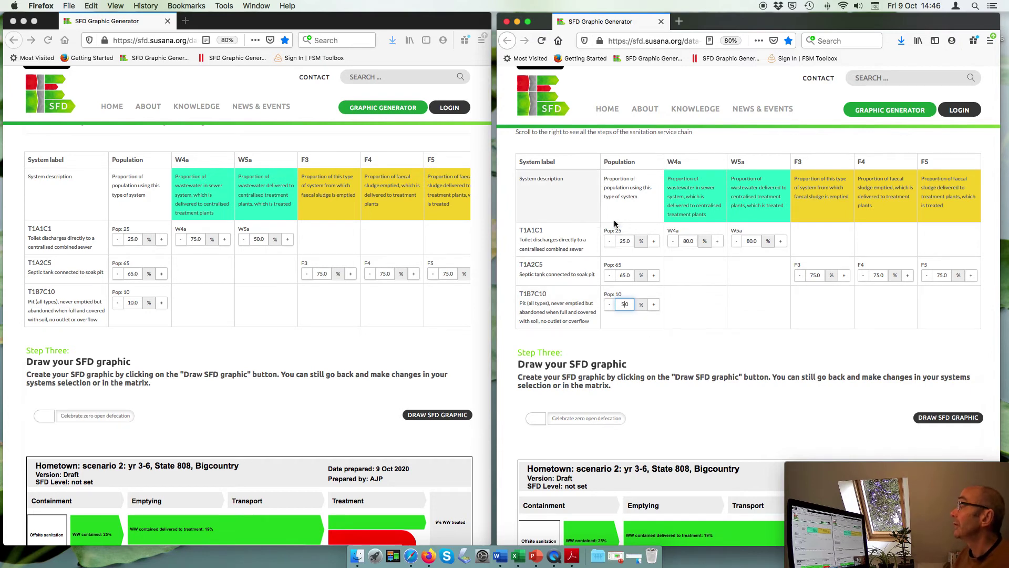
{"action": "left_click", "coordinate": [626, 242]}
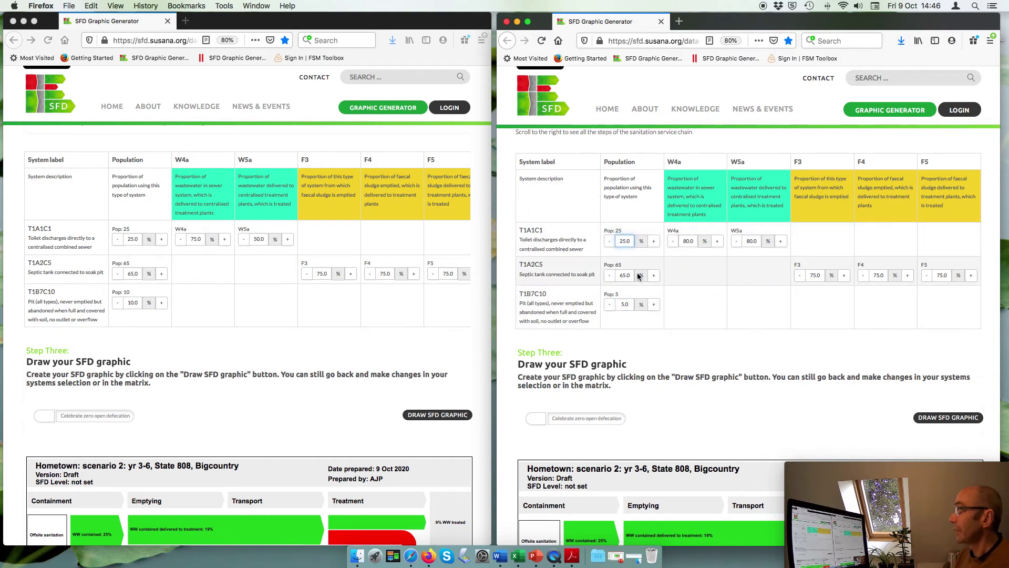
{"action": "key", "text": "BackSpace"}
{"action": "key", "text": "BackSpace"}
{"action": "key", "text": "BackSpace"}
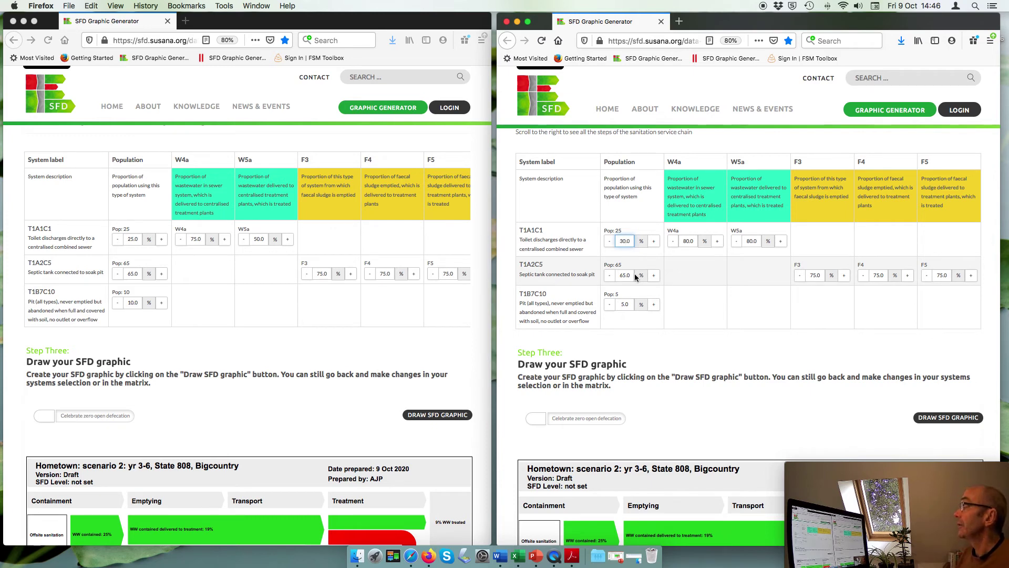
- Set T1A2C5's F3, F4 and F5 shares to 80%
{"action": "left_click", "coordinate": [815, 274]}
{"action": "key", "text": "BackSpace"}
{"action": "key", "text": "BackSpace"}
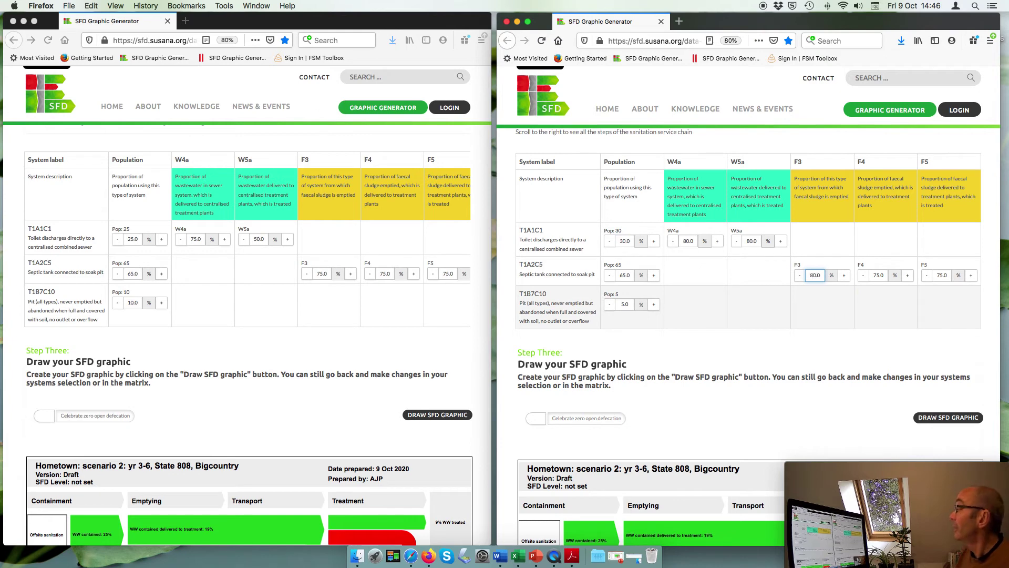
{"action": "left_click", "coordinate": [879, 274]}
{"action": "key", "text": "BackSpace"}
{"action": "key", "text": "BackSpace"}
{"action": "type", "text": "80"}
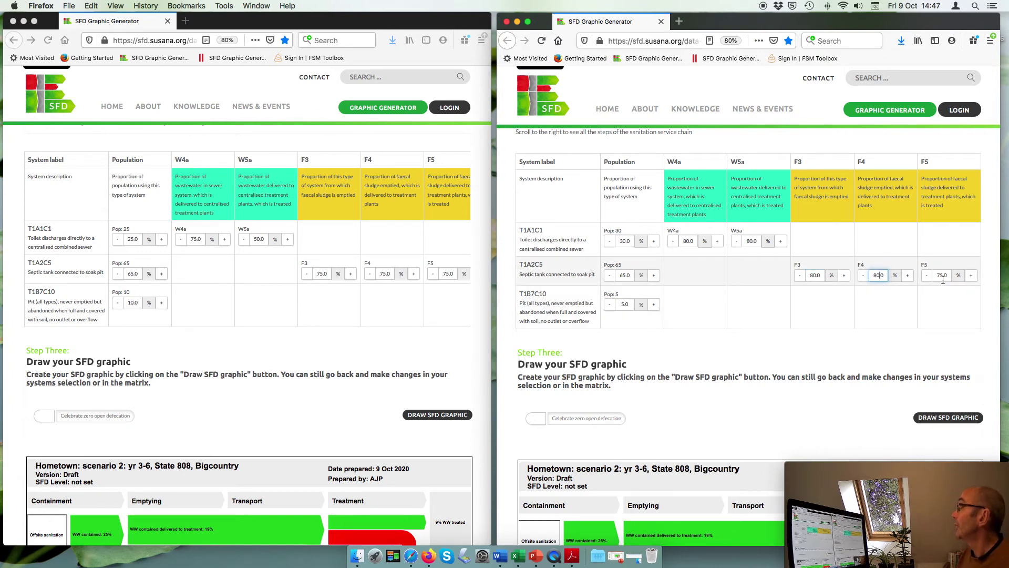
{"action": "left_click", "coordinate": [942, 275]}
{"action": "key", "text": "BackSpace"}
{"action": "key", "text": "BackSpace"}
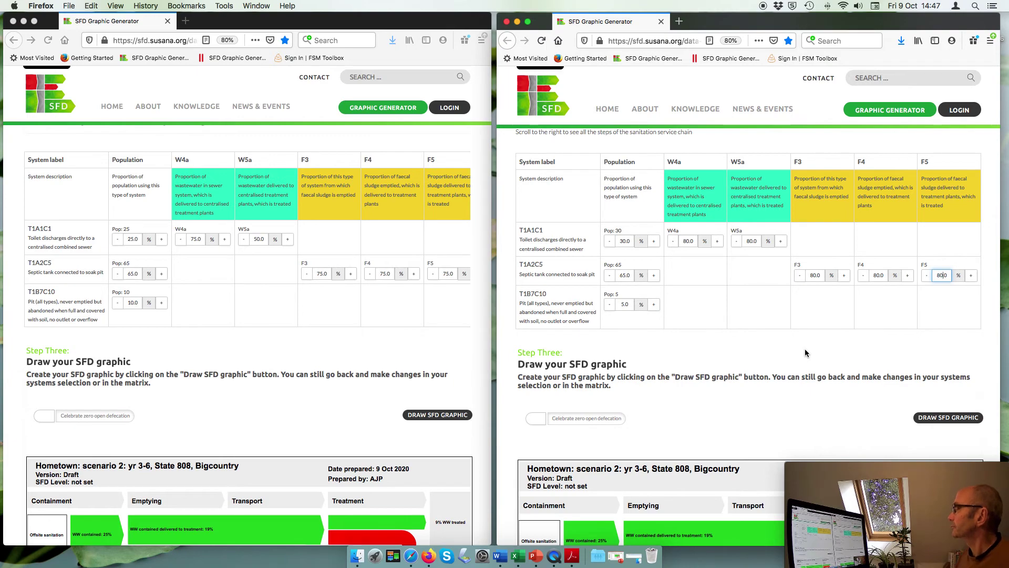
{"action": "scroll", "coordinate": [805, 349], "scroll_direction": "up", "scroll_amount": 10}
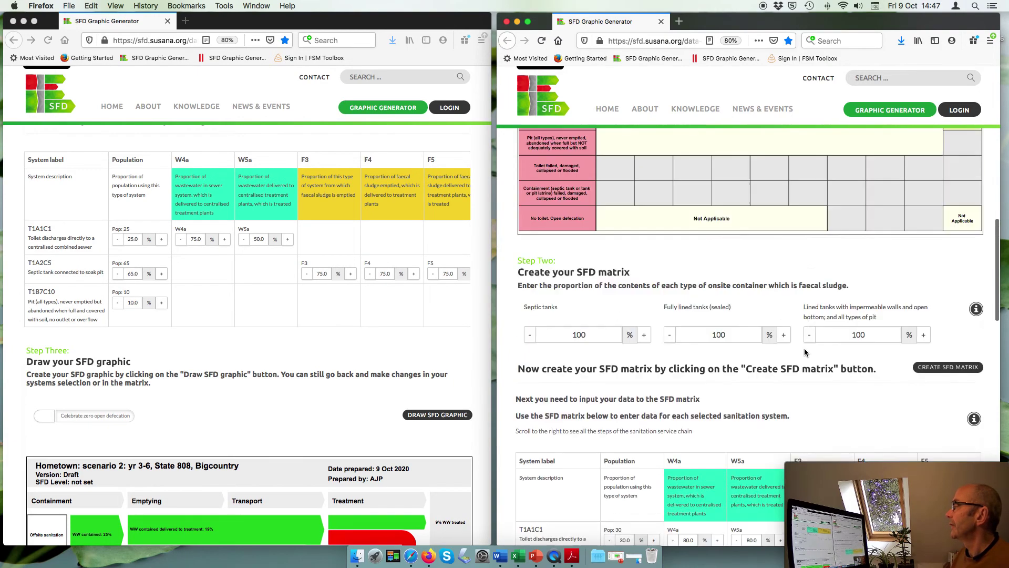
- Edit the city name from scenario 2: yr 3-6 to 'Hometown: scenario 3: yr 6-9'
{"action": "scroll", "coordinate": [804, 349], "scroll_direction": "up", "scroll_amount": 15}
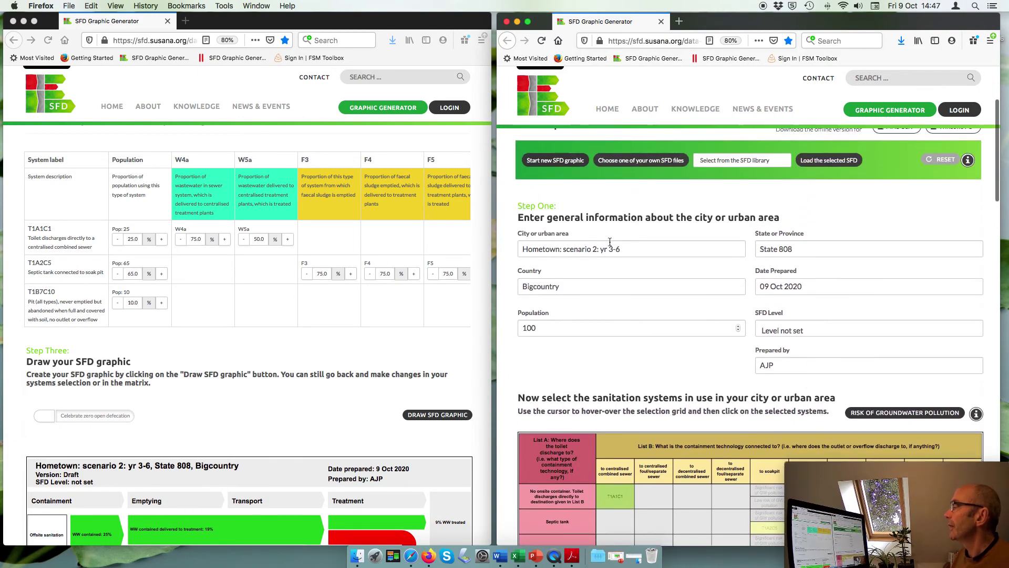
{"action": "left_click", "coordinate": [595, 248]}
{"action": "key", "text": "BackSpace"}
{"action": "type", "text": "3"}
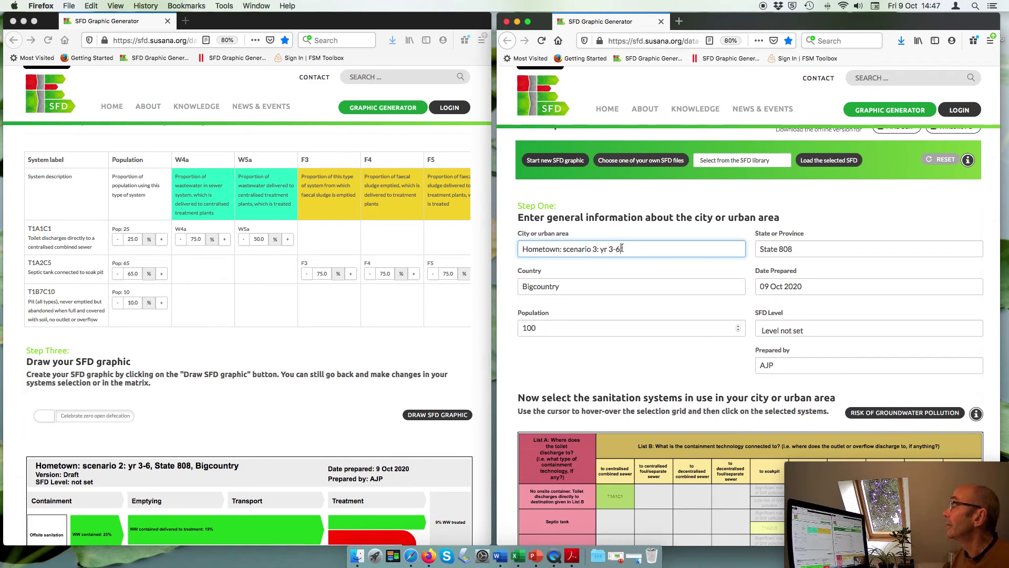
{"action": "key", "text": "BackSpace"}
{"action": "key", "text": "BackSpace"}
{"action": "key", "text": "BackSpace"}
{"action": "key", "text": "BackSpace"}
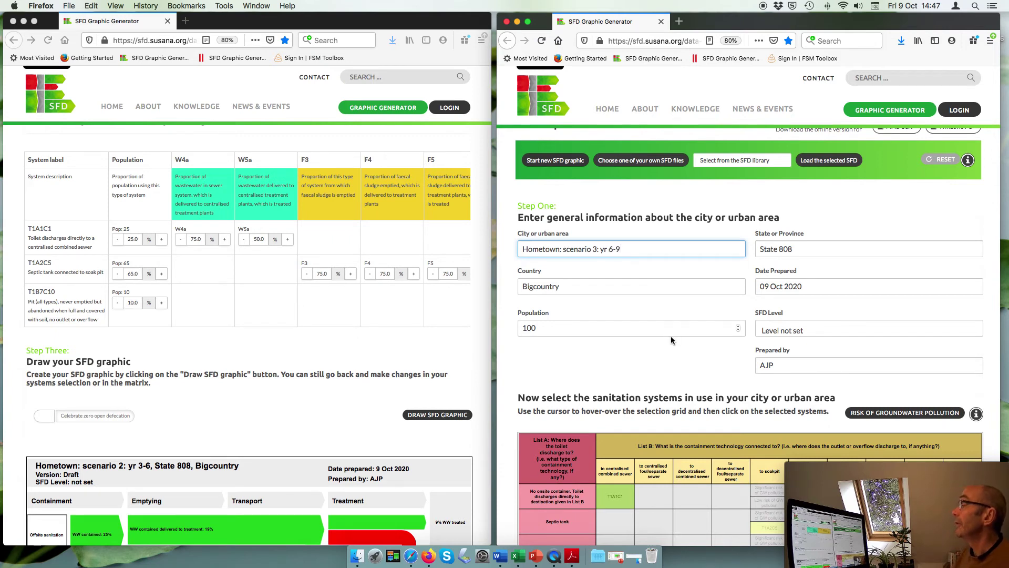
{"action": "scroll", "coordinate": [670, 339], "scroll_direction": "down", "scroll_amount": 7}
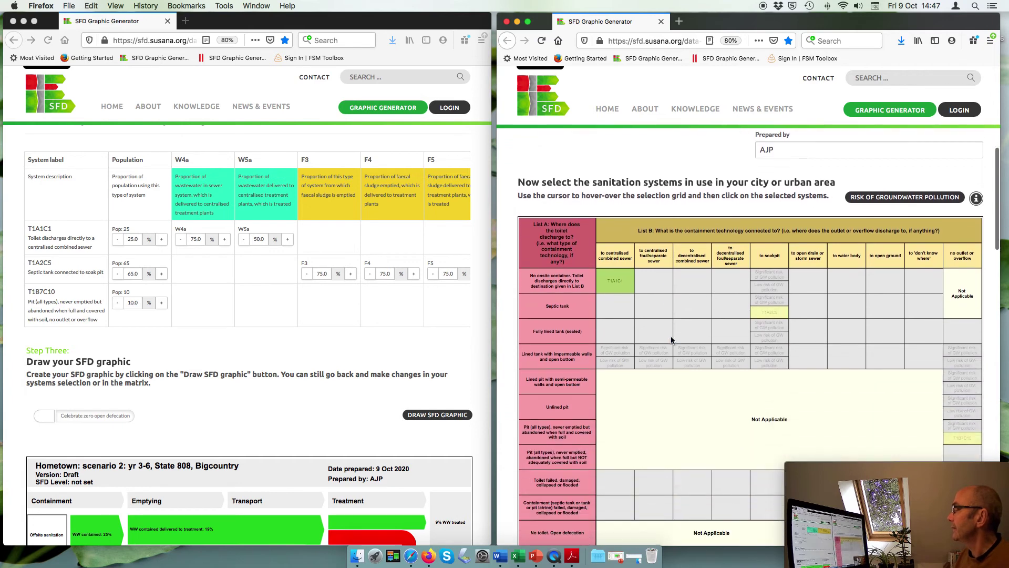
{"action": "scroll", "coordinate": [672, 340], "scroll_direction": "down", "scroll_amount": 8}
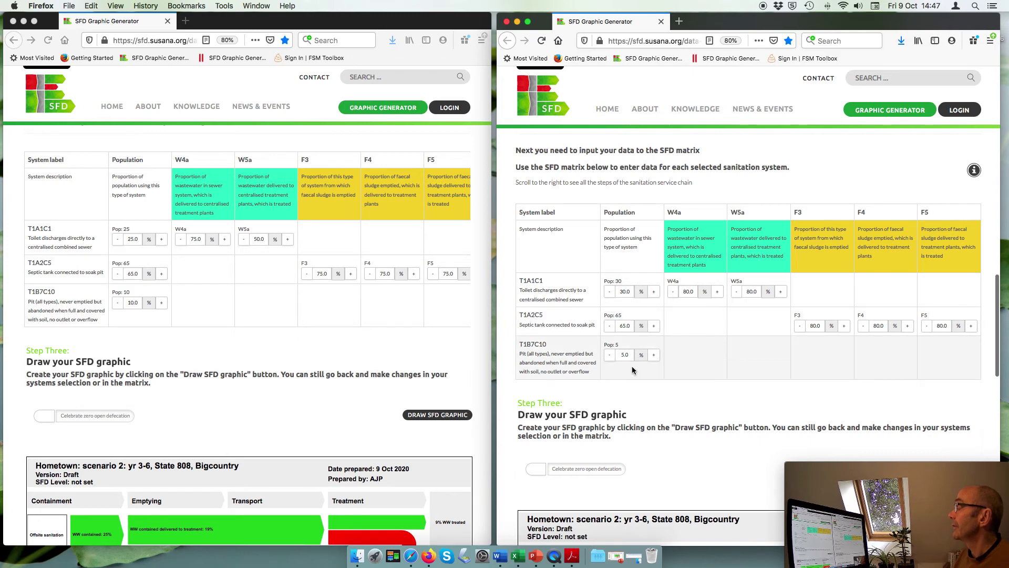
- Generate the scenario 3: yr 6-9 graphic showing 70% safely and 30% unsafely managed
{"action": "scroll", "coordinate": [658, 391], "scroll_direction": "down", "scroll_amount": 2}
{"action": "scroll", "coordinate": [658, 392], "scroll_direction": "down", "scroll_amount": 10}
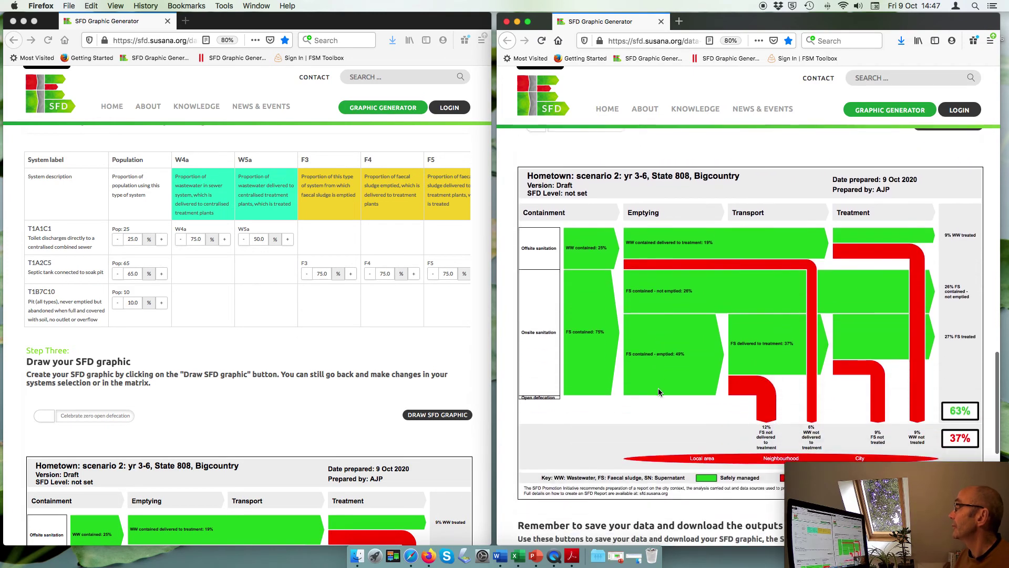
{"action": "scroll", "coordinate": [658, 392], "scroll_direction": "up", "scroll_amount": 1}
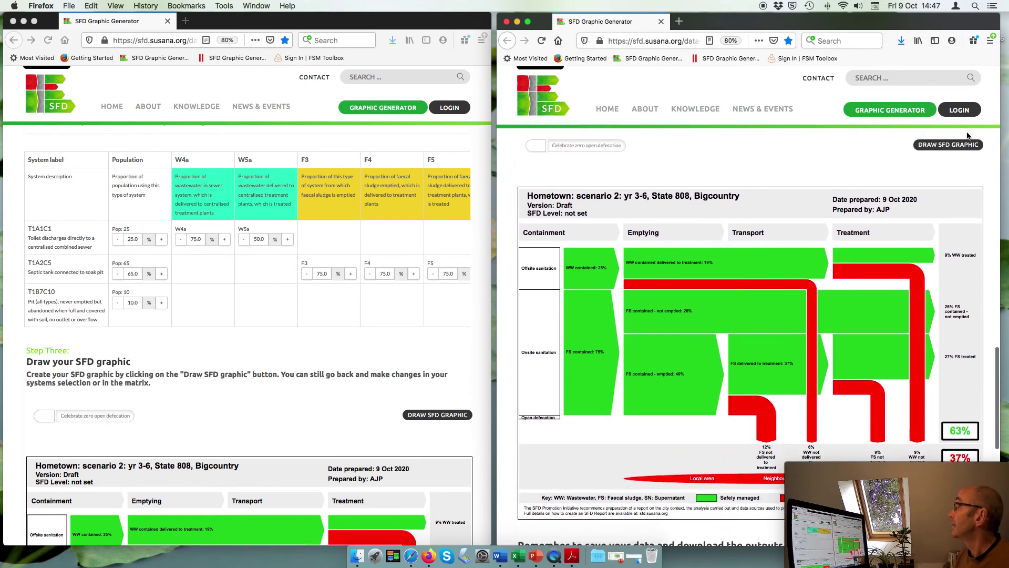
{"action": "scroll", "coordinate": [461, 340], "scroll_direction": "down", "scroll_amount": 9}
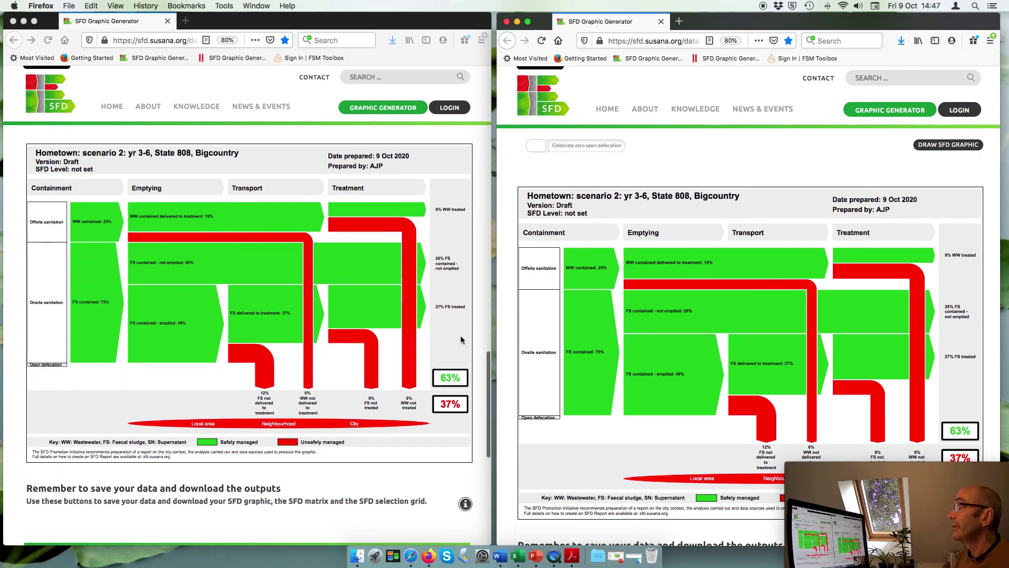
{"action": "left_click", "coordinate": [957, 147]}
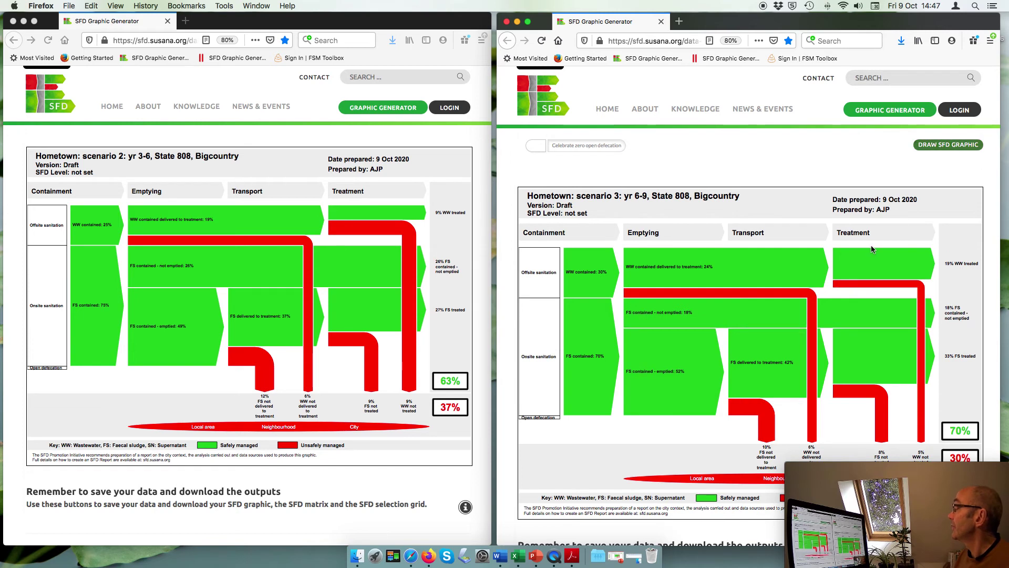
{"action": "scroll", "coordinate": [872, 250], "scroll_direction": "down", "scroll_amount": 1}
{"action": "scroll", "coordinate": [871, 249], "scroll_direction": "down", "scroll_amount": 1}
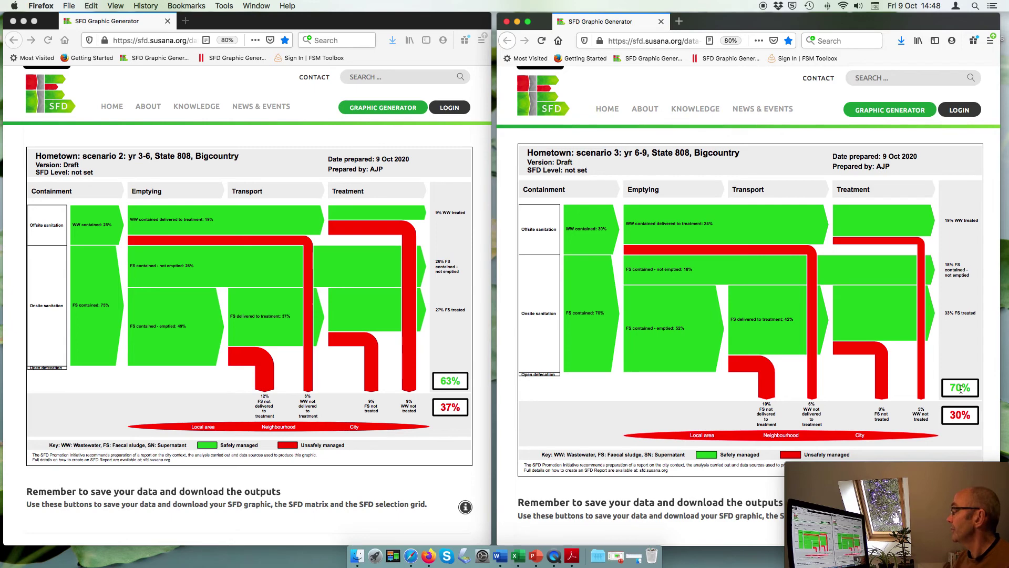
- Load 'Hometown baseline_sfd_system_data.json' in the left window to show the 31% baseline graphic
{"action": "scroll", "coordinate": [314, 375], "scroll_direction": "up", "scroll_amount": 15}
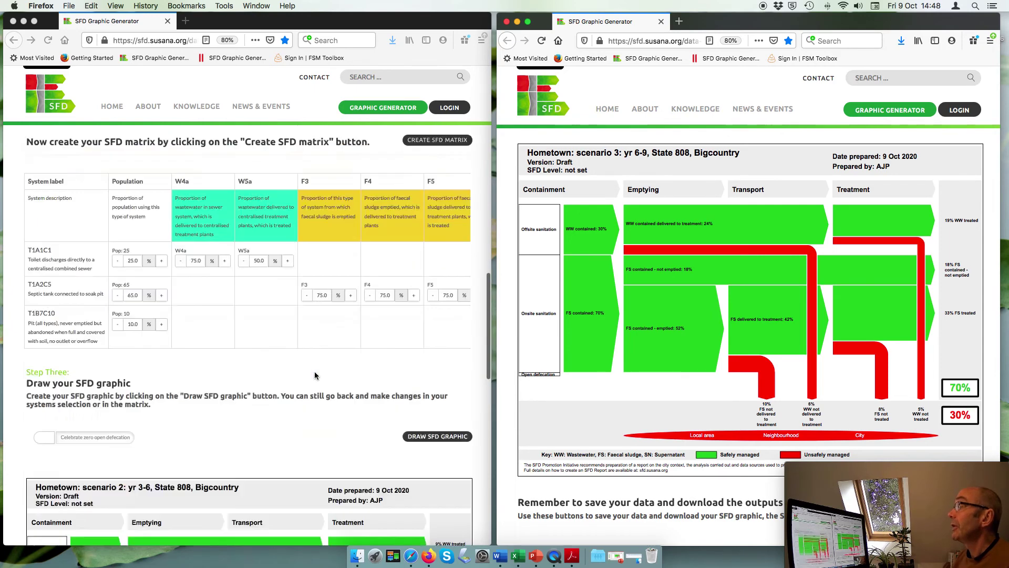
{"action": "scroll", "coordinate": [314, 375], "scroll_direction": "up", "scroll_amount": 5}
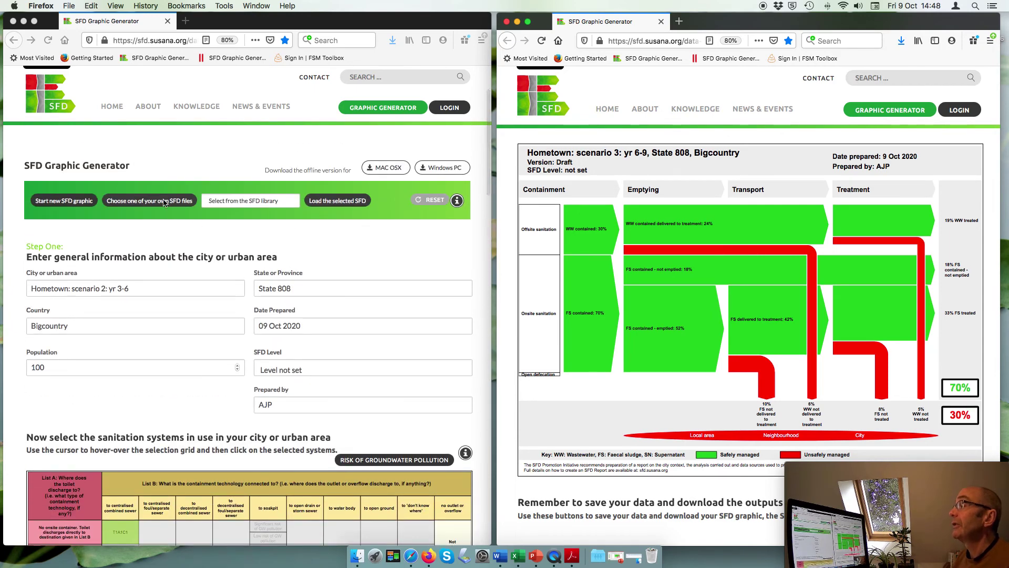
{"action": "left_click", "coordinate": [156, 204]}
{"action": "left_click", "coordinate": [156, 204]}
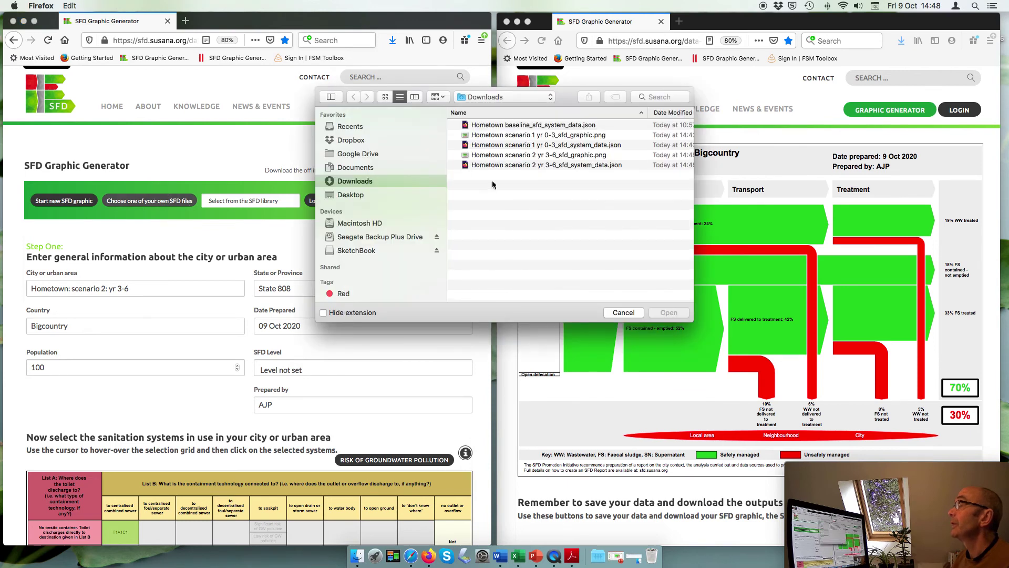
{"action": "left_click", "coordinate": [533, 126]}
{"action": "left_click", "coordinate": [651, 314]}
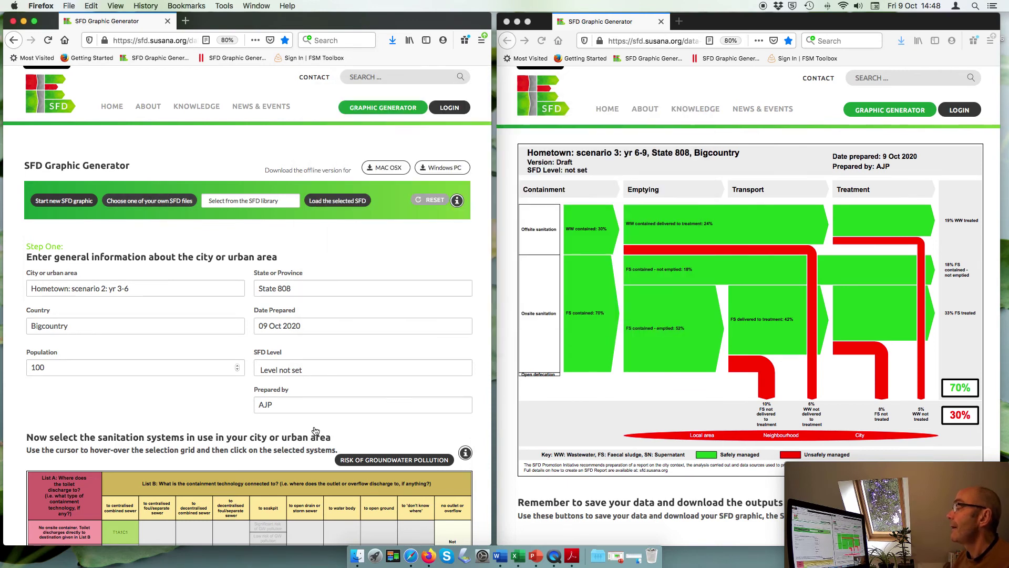
{"action": "scroll", "coordinate": [313, 430], "scroll_direction": "down", "scroll_amount": 15}
{"action": "scroll", "coordinate": [313, 430], "scroll_direction": "down", "scroll_amount": 10}
{"action": "scroll", "coordinate": [312, 430], "scroll_direction": "up", "scroll_amount": 4}
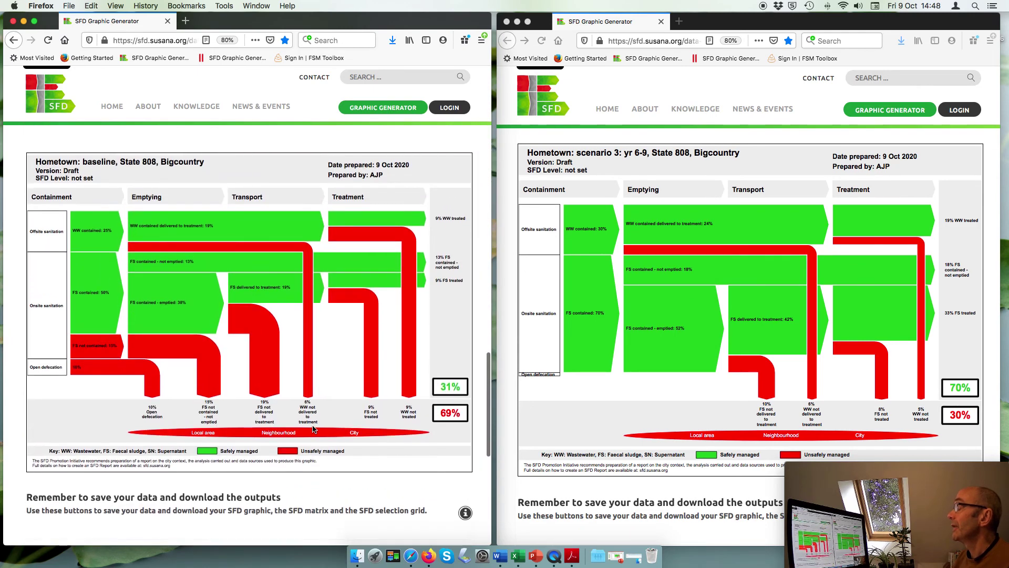
{"action": "scroll", "coordinate": [312, 430], "scroll_direction": "down", "scroll_amount": 1}
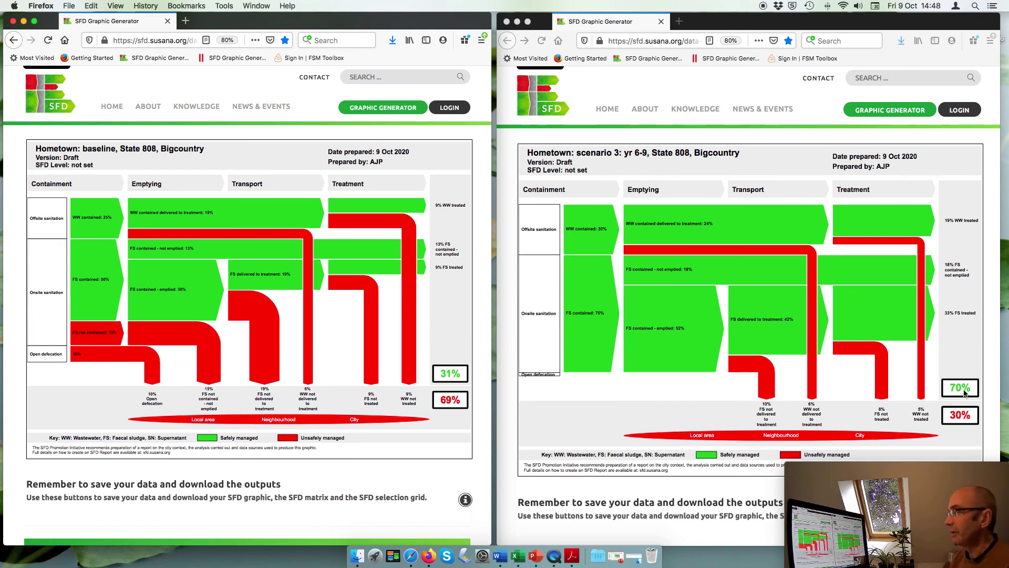
{"action": "scroll", "coordinate": [669, 421], "scroll_direction": "down", "scroll_amount": 4}
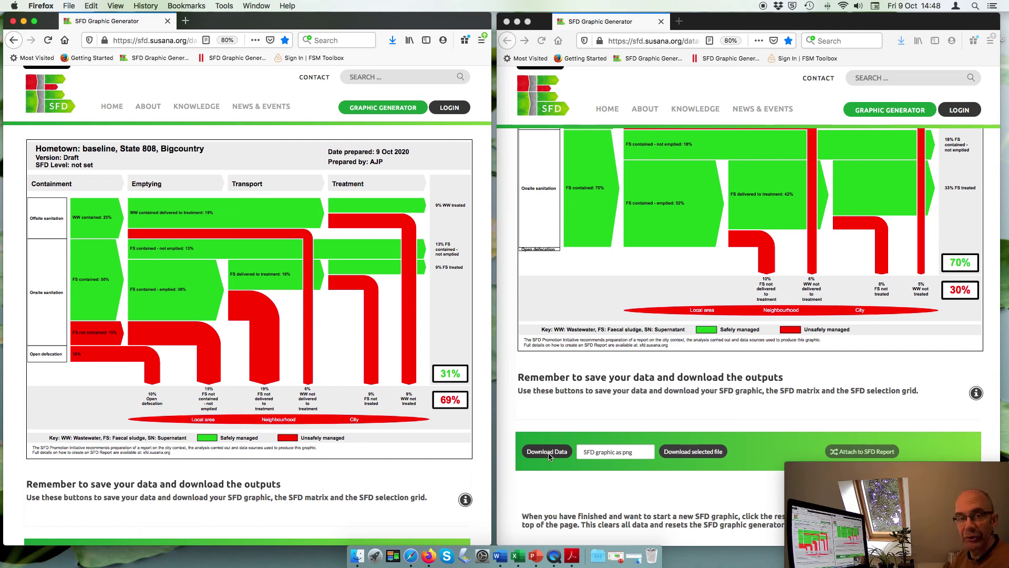
- Save the scenario 3 data as 'Hometown scenario 3 yr 6-9_sfd_system_data.json'
{"action": "left_click", "coordinate": [550, 455]}
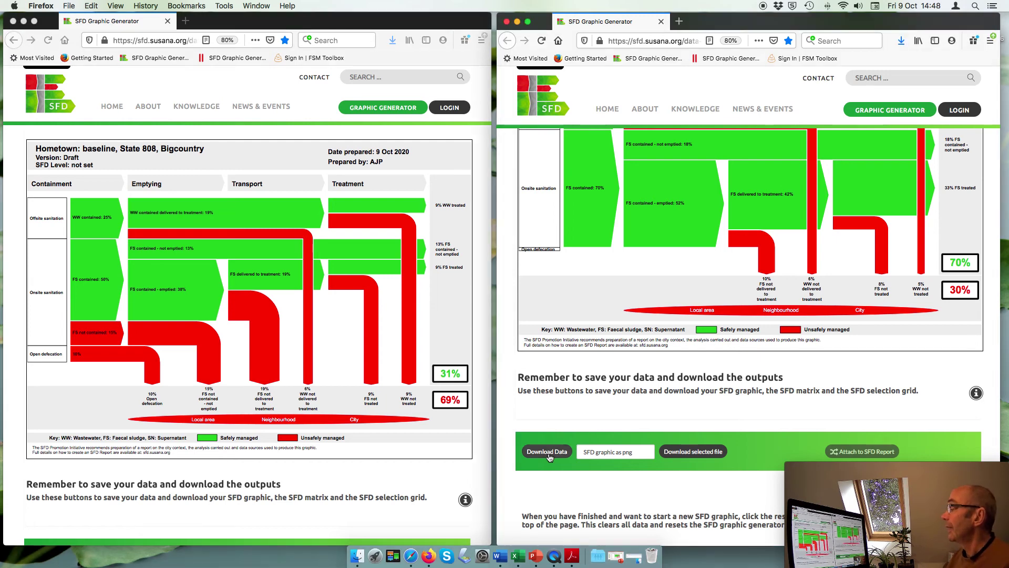
{"action": "left_click", "coordinate": [547, 453]}
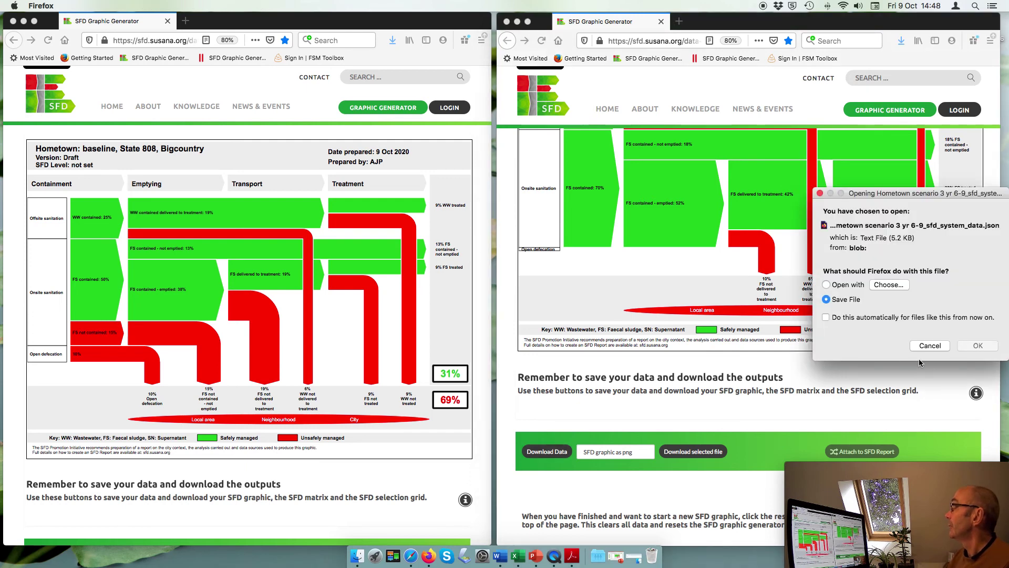
{"action": "left_click", "coordinate": [981, 347]}
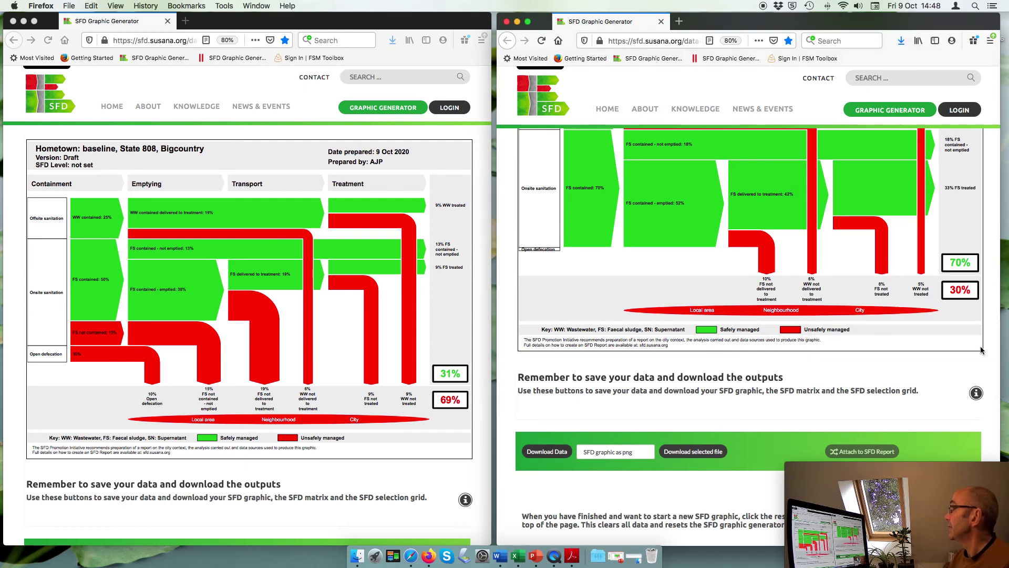
- Download the scenario 3 SFD graphic as a PNG file
{"action": "left_click", "coordinate": [621, 452]}
{"action": "left_click", "coordinate": [622, 451]}
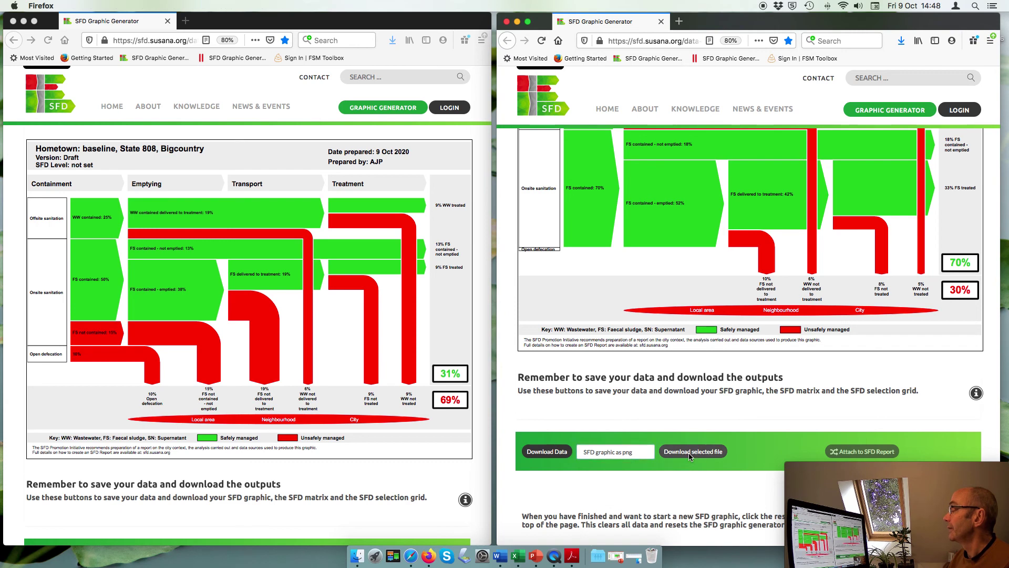
{"action": "left_click", "coordinate": [693, 452]}
{"action": "left_click", "coordinate": [977, 346]}
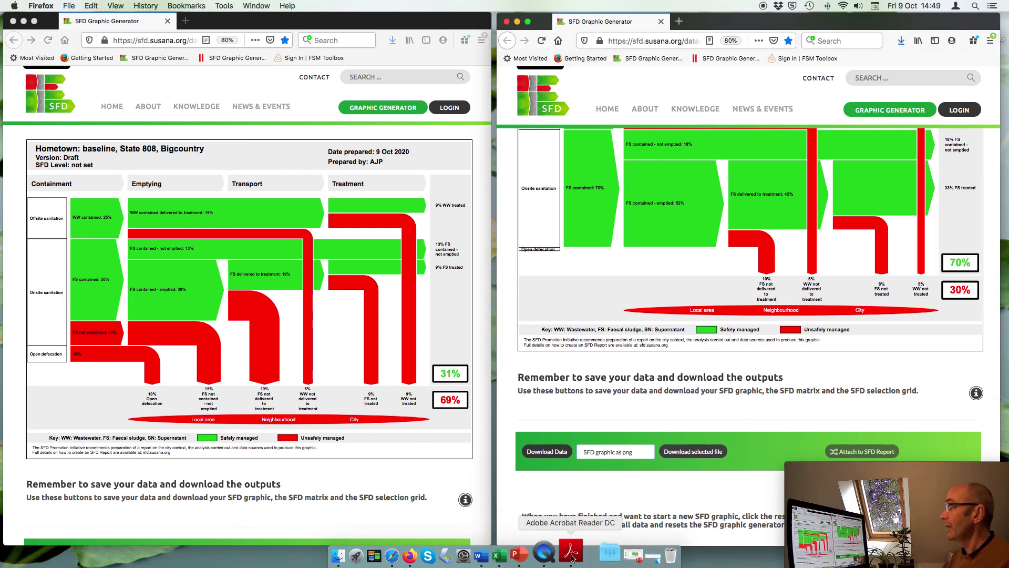
- Insert the scenario 3 yr 6-9 SFD png onto blank slide 5 and shrink it to about 21 × 15 cm
{"action": "left_click", "coordinate": [536, 552]}
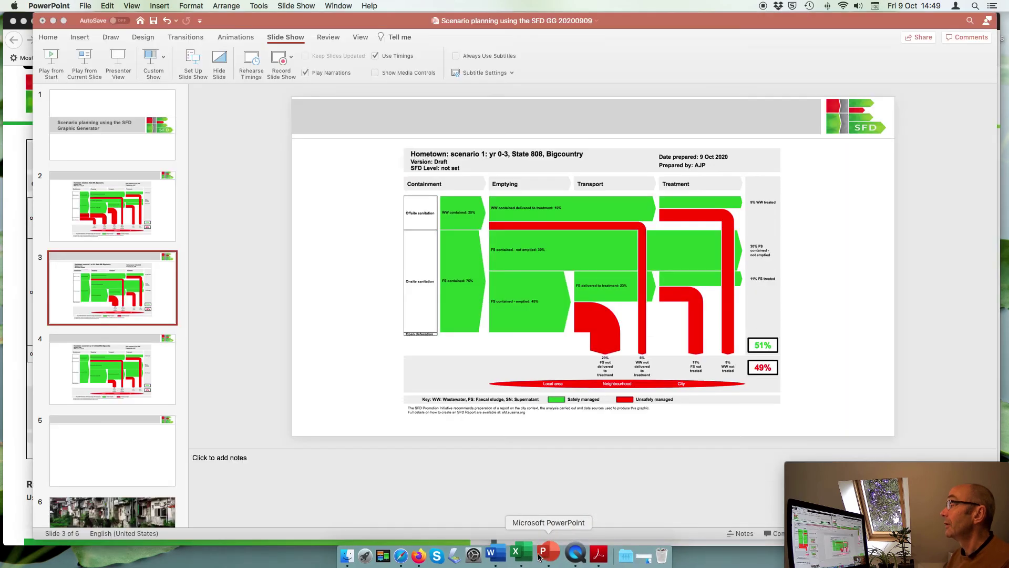
{"action": "left_click", "coordinate": [111, 452]}
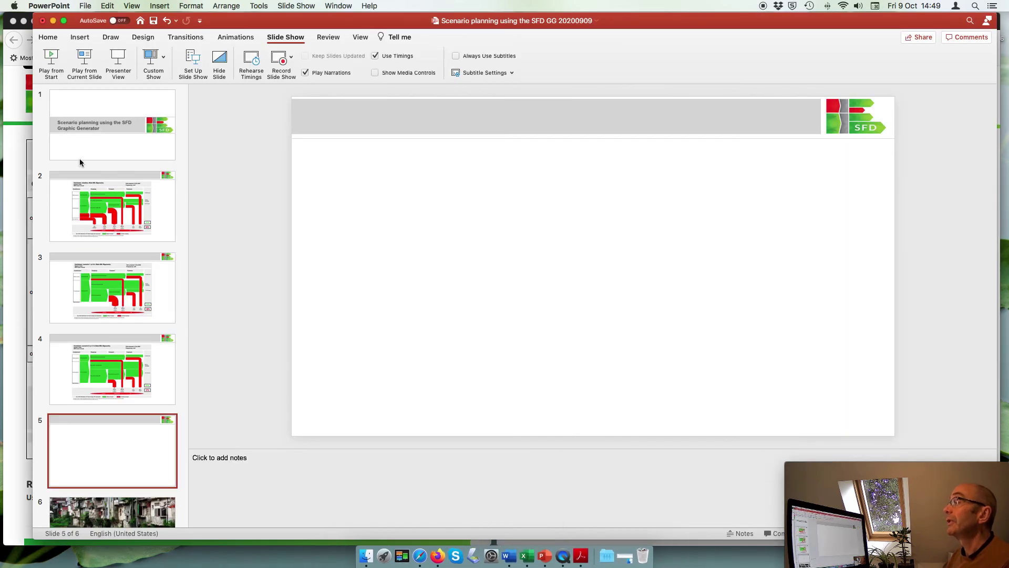
{"action": "left_click", "coordinate": [79, 37]}
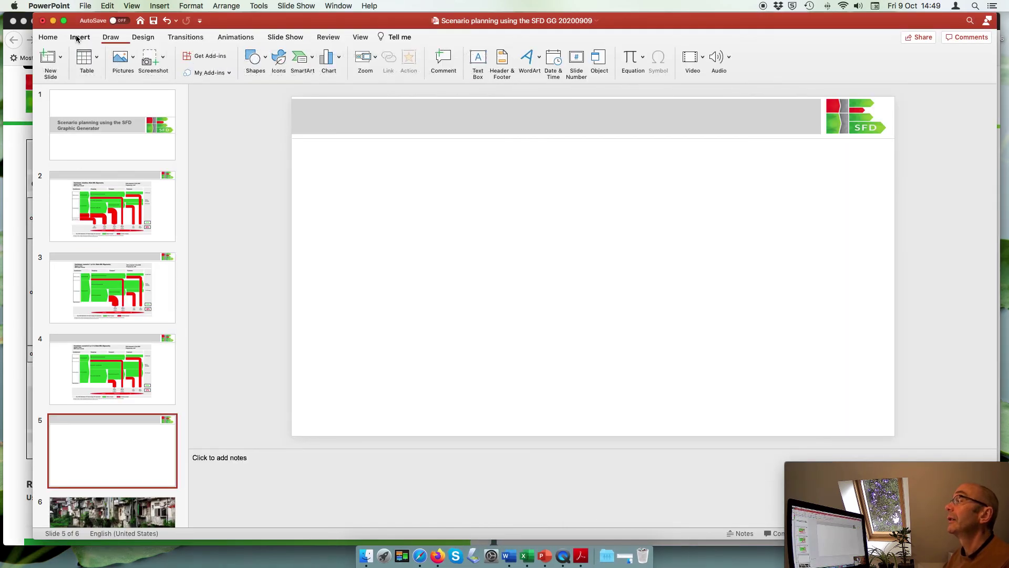
{"action": "left_click", "coordinate": [121, 57]}
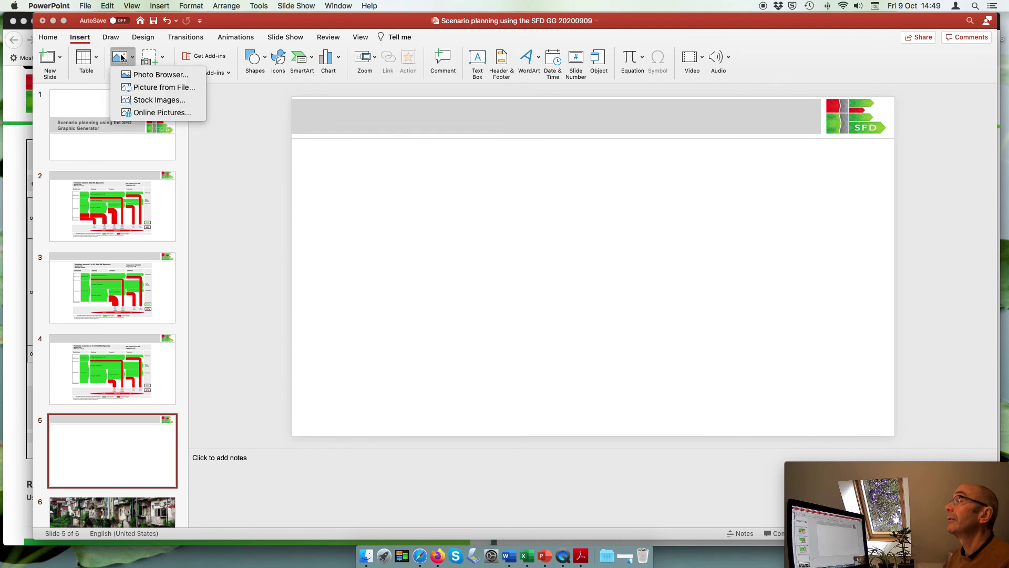
{"action": "left_click", "coordinate": [161, 87]}
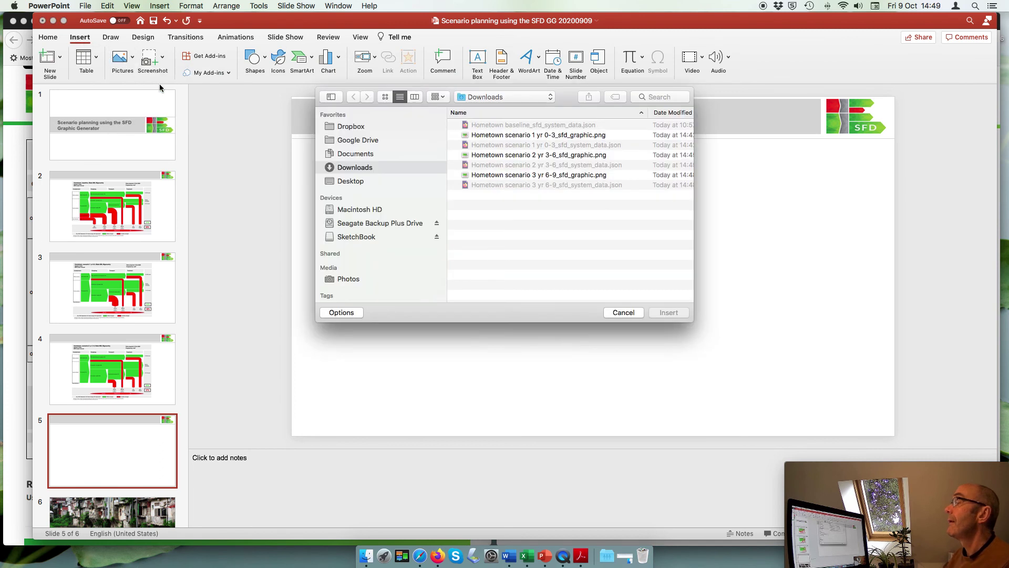
{"action": "left_click", "coordinate": [516, 176]}
{"action": "left_click", "coordinate": [669, 313]}
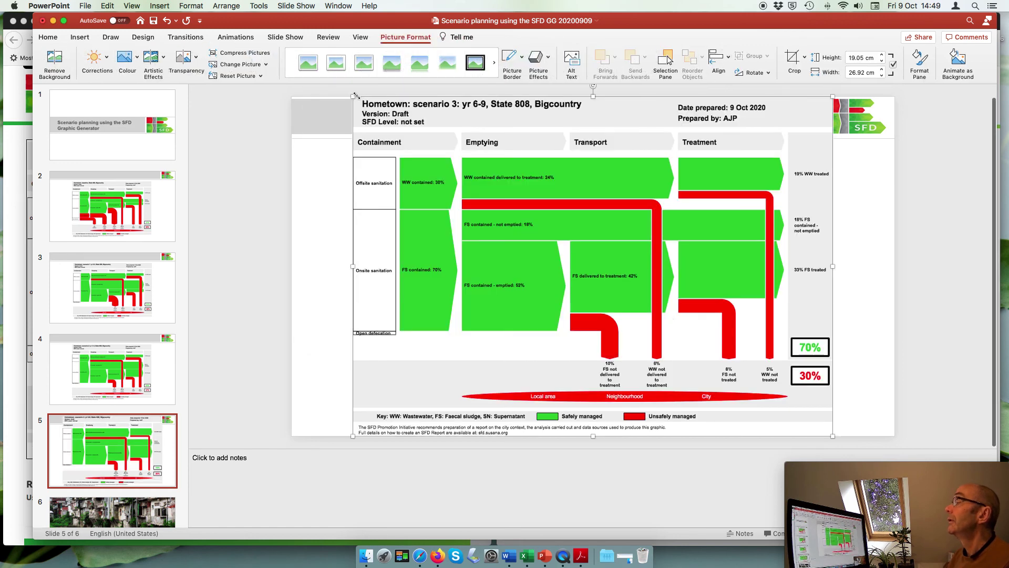
{"action": "left_click_drag", "start_coordinate": [353, 96], "coordinate": [424, 163]}
{"action": "left_click_drag", "start_coordinate": [833, 438], "coordinate": [794, 412]}
- Play the slideshow from baseline slide 2, advancing through the scenario 1, 2 and 3 slides
{"action": "left_click", "coordinate": [118, 211]}
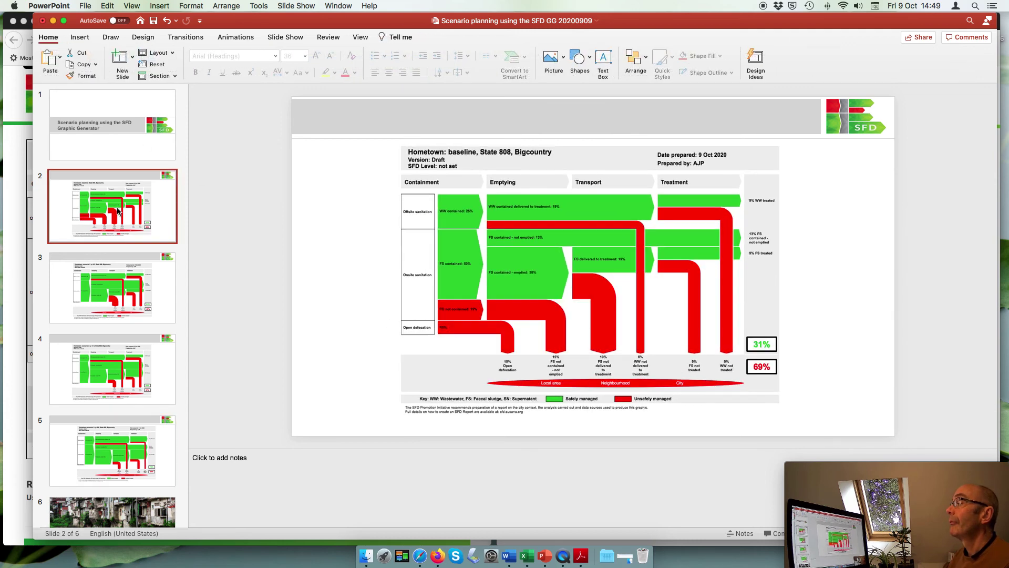
{"action": "left_click", "coordinate": [285, 38]}
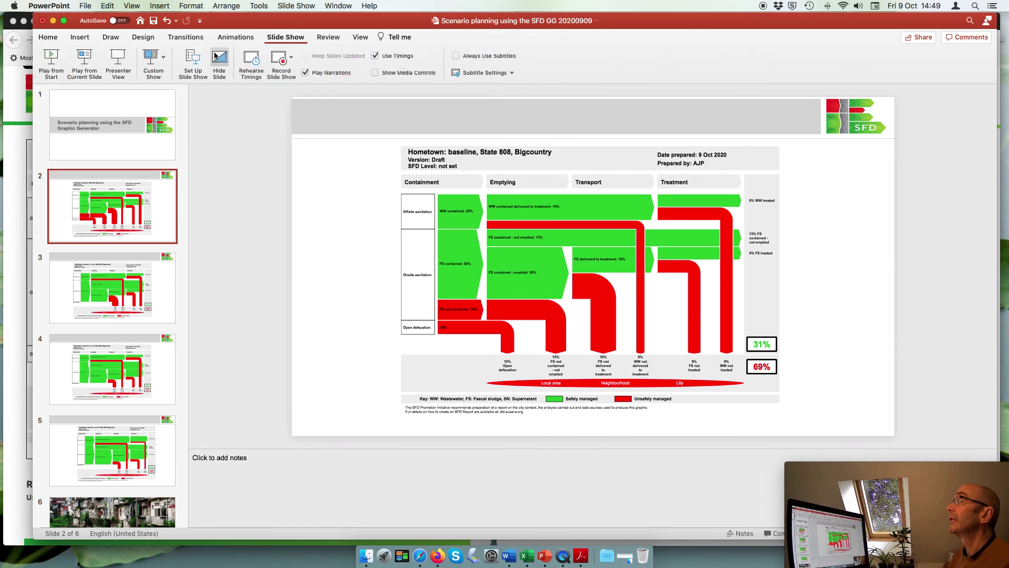
{"action": "left_click", "coordinate": [82, 62]}
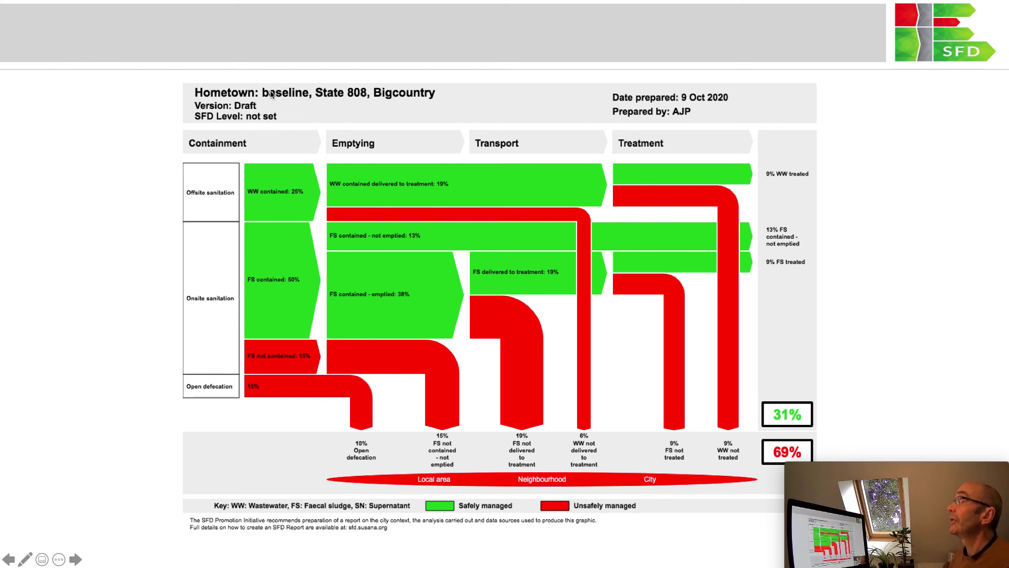
{"action": "left_click", "coordinate": [811, 414]}
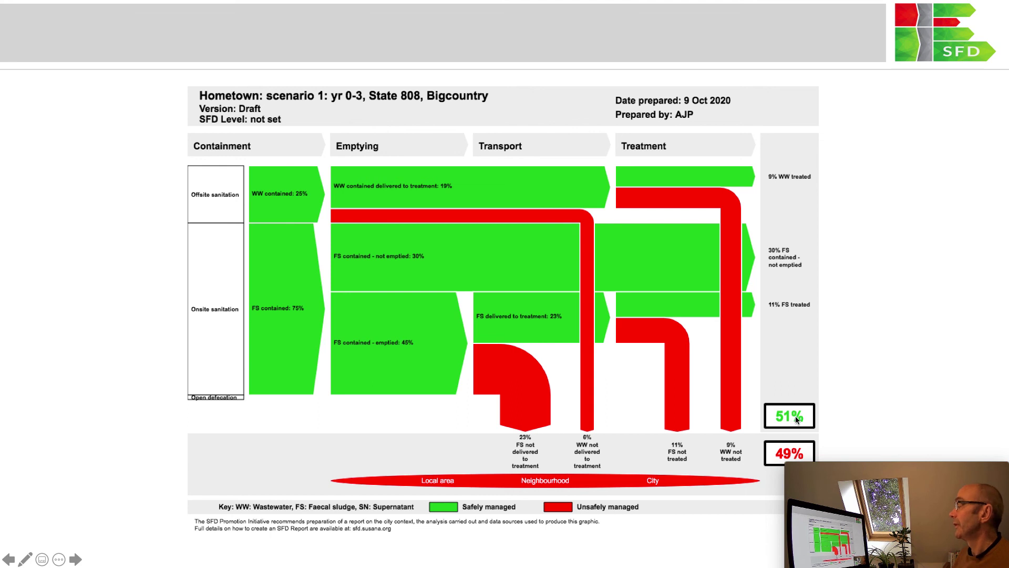
{"action": "left_click", "coordinate": [870, 390]}
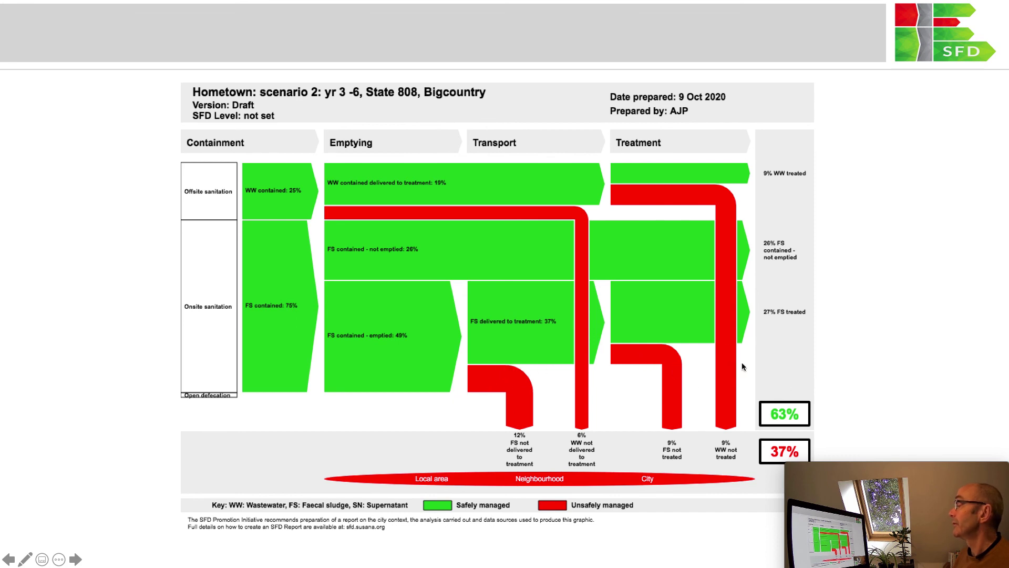
{"action": "left_click", "coordinate": [783, 357]}
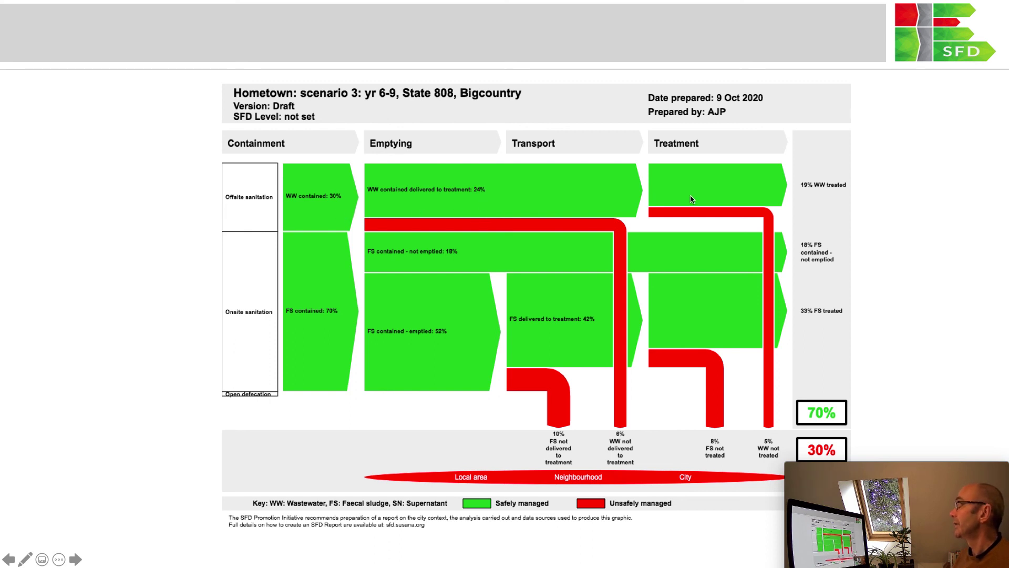
- Advance the slideshow past scenario 3 to the closing riverside contact slide
{"action": "left_click", "coordinate": [654, 233]}
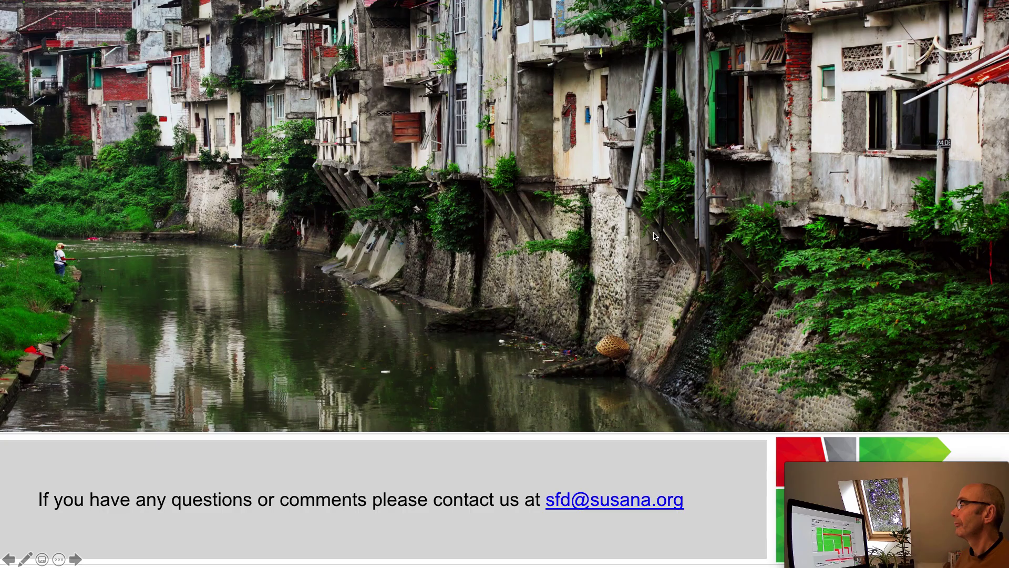